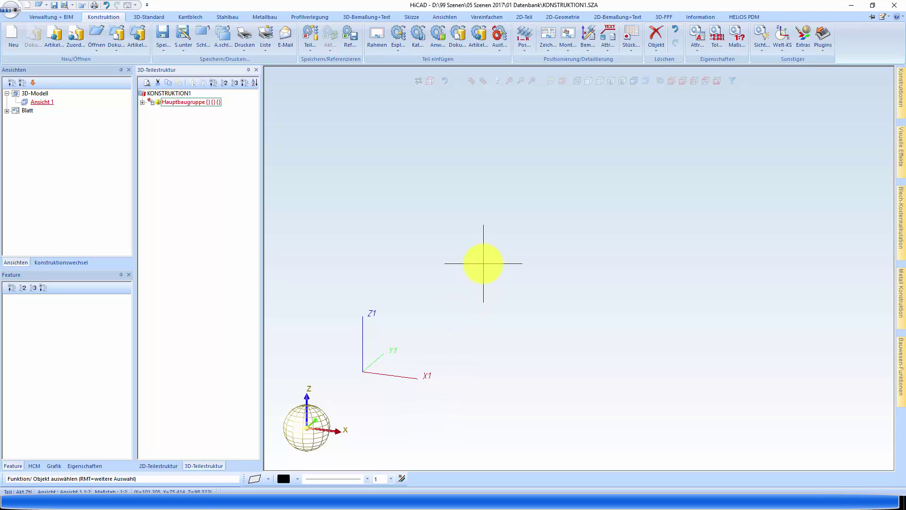
Start a new sketch on the horizontal XY base plane and draw a rectangle outline.
{"action": "left_click", "coordinate": [146, 17]}
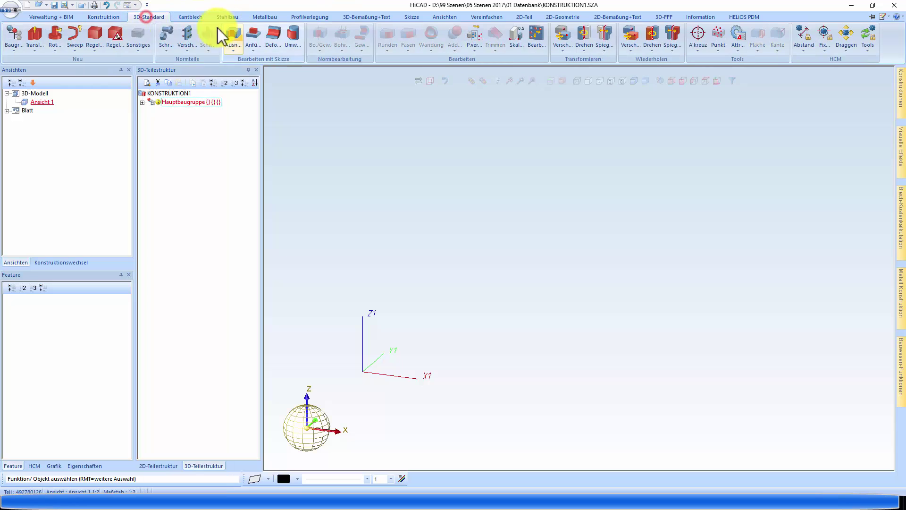
{"action": "left_click", "coordinate": [198, 17]}
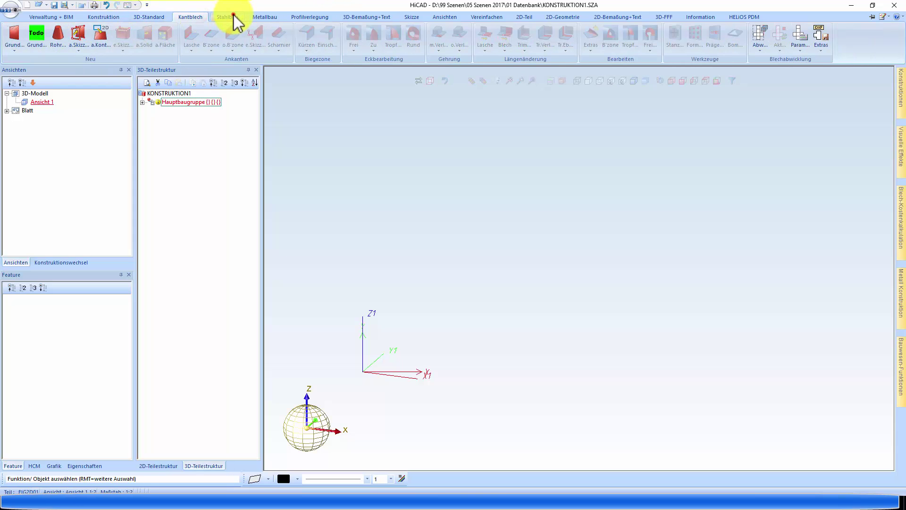
{"action": "left_click", "coordinate": [412, 17]}
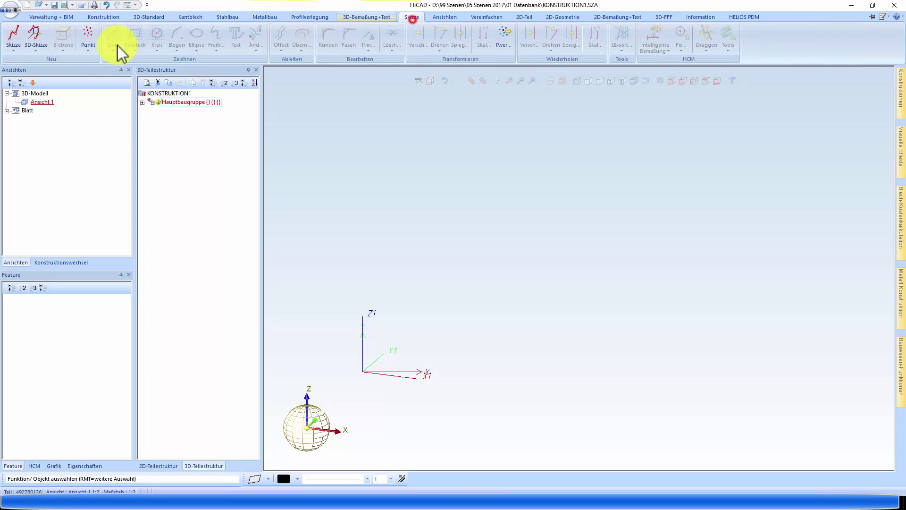
{"action": "left_click", "coordinate": [22, 35]}
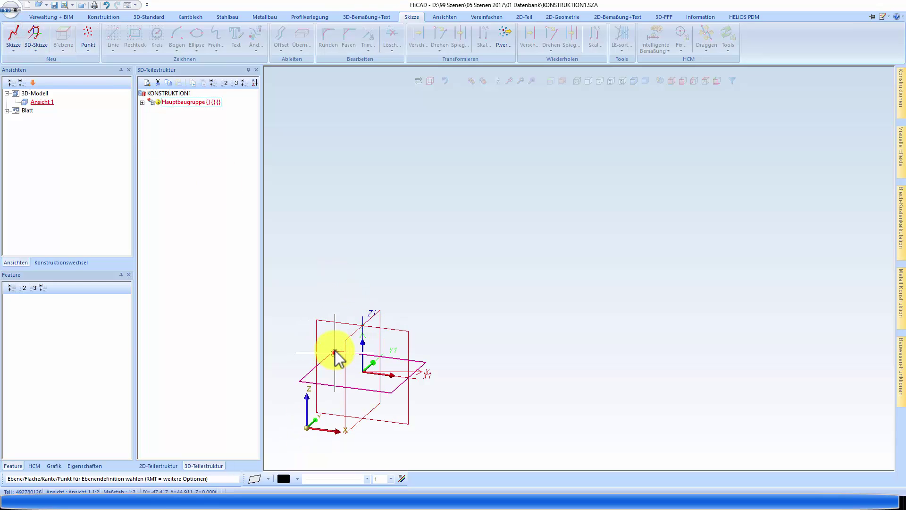
{"action": "left_click", "coordinate": [337, 359]}
{"action": "left_click", "coordinate": [137, 35]}
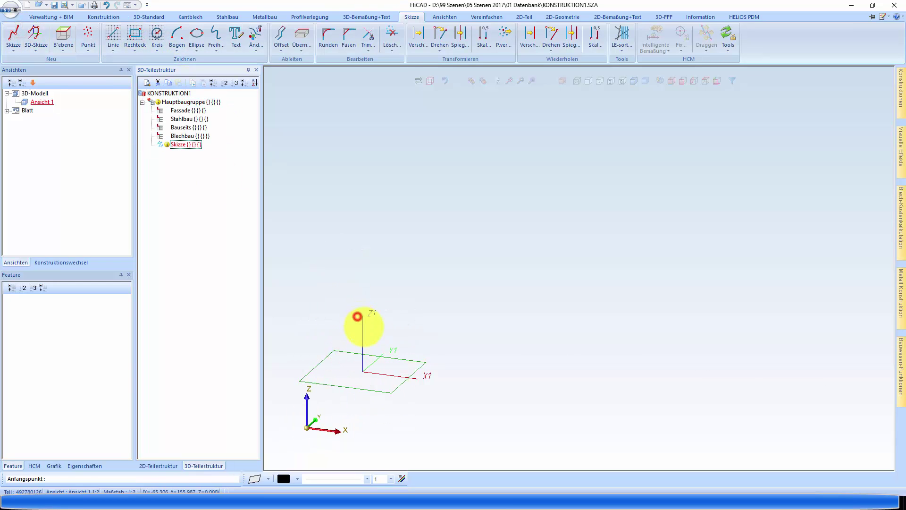
{"action": "left_click", "coordinate": [358, 316]}
{"action": "left_click", "coordinate": [567, 401]}
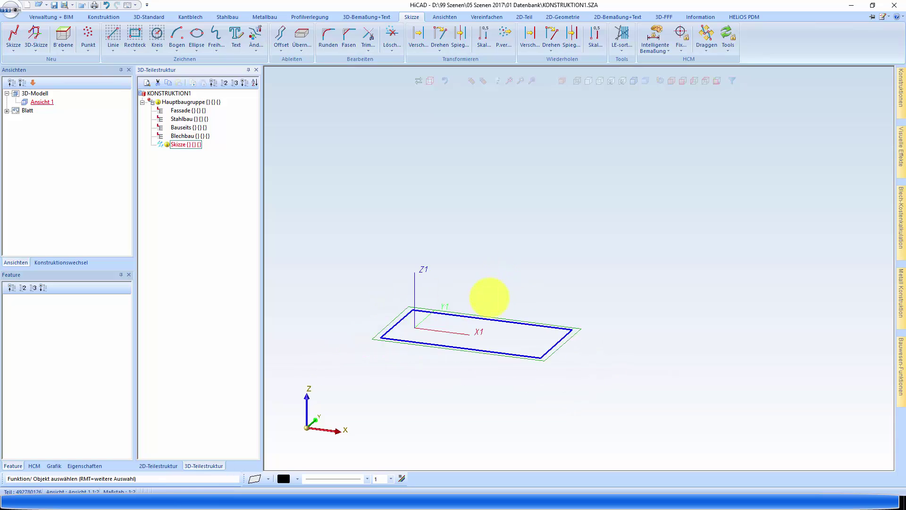
Dimension the rectangle's width as variable a_breite = 200, resizing only that element.
{"action": "left_click", "coordinate": [655, 30]}
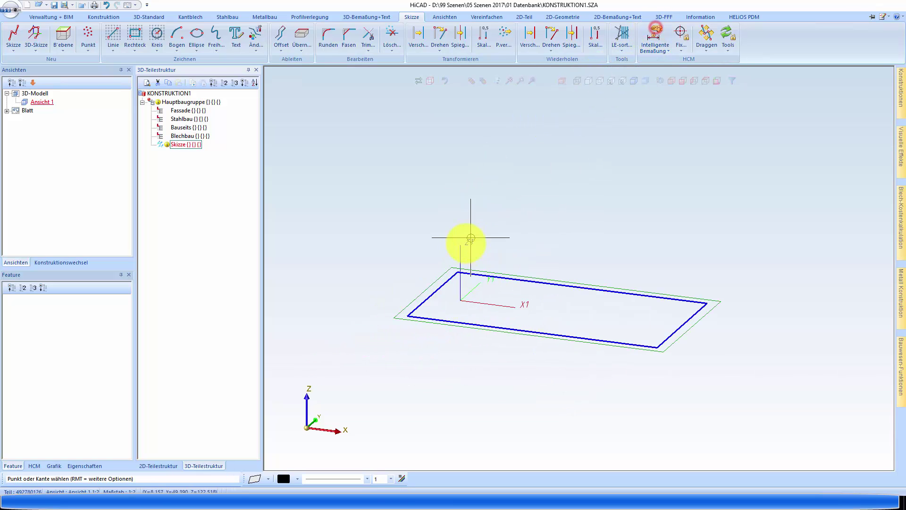
{"action": "left_click", "coordinate": [472, 274]}
{"action": "left_click", "coordinate": [439, 319]}
{"action": "left_click", "coordinate": [388, 289]}
{"action": "type", "text": "a_breite"}
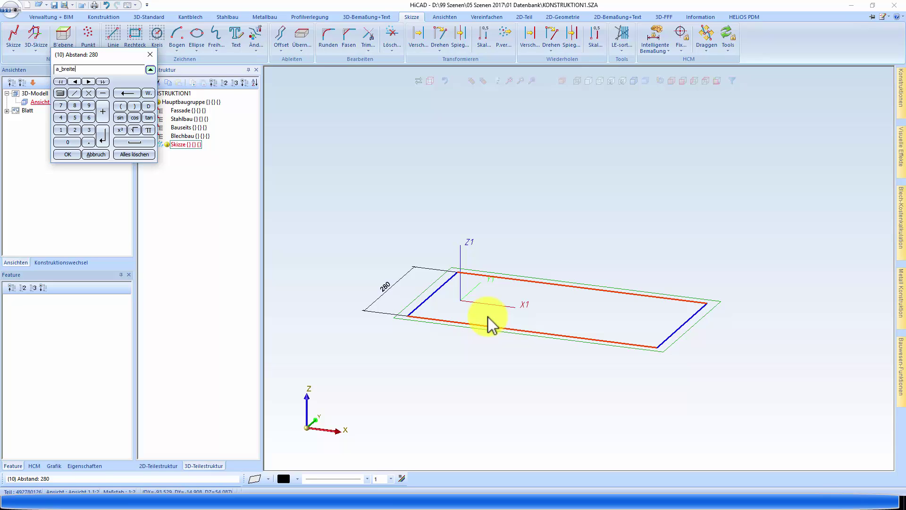
{"action": "key", "text": "Return"}
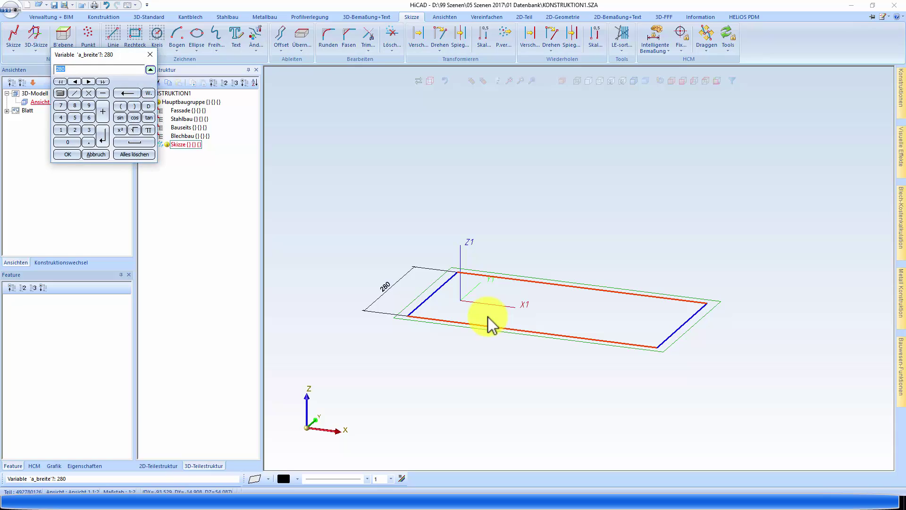
{"action": "key", "text": "Return"}
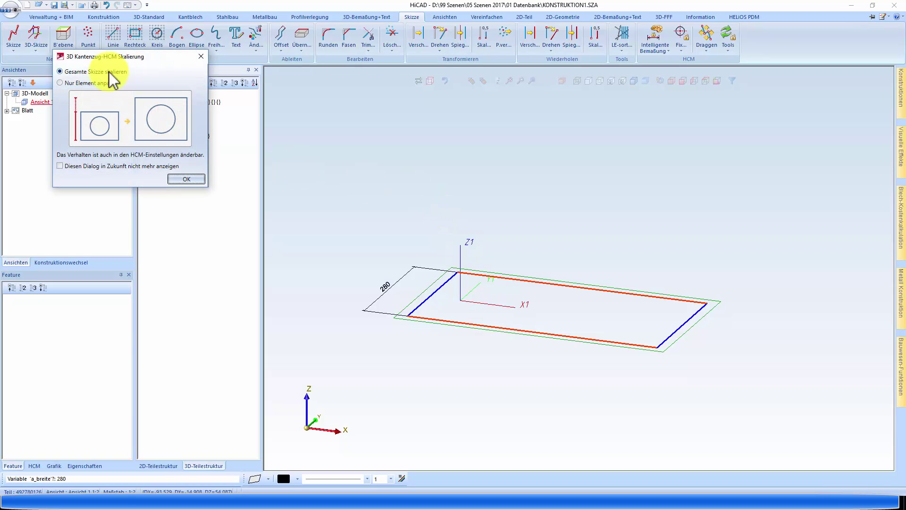
{"action": "left_click", "coordinate": [67, 83]}
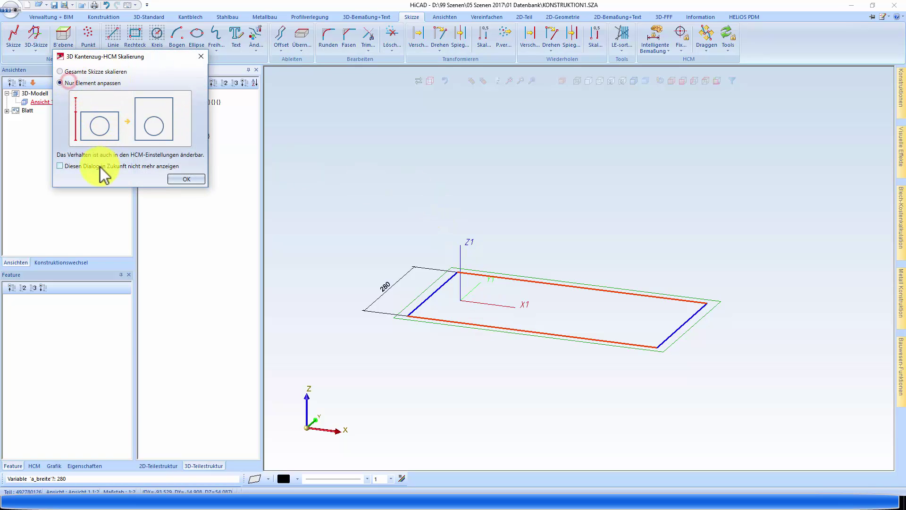
{"action": "left_click", "coordinate": [187, 180]}
Dimension the rectangle's length as variable a_laenge = 200.
{"action": "left_click", "coordinate": [664, 344]}
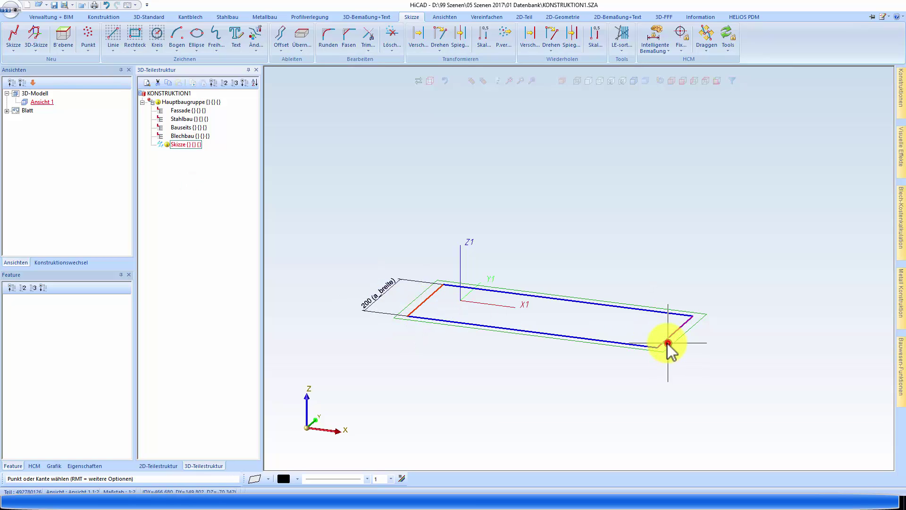
{"action": "left_click", "coordinate": [631, 370]}
{"action": "type", "text": "a_laenge"}
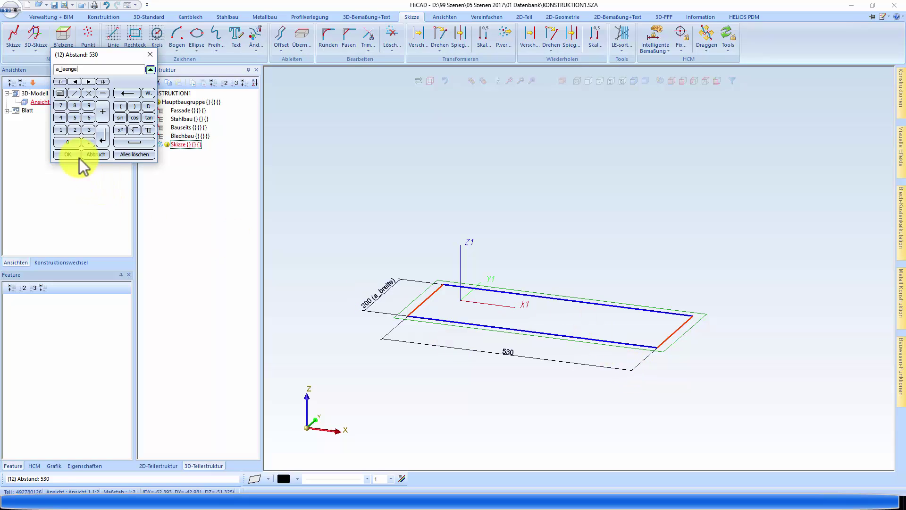
{"action": "left_click", "coordinate": [67, 154]}
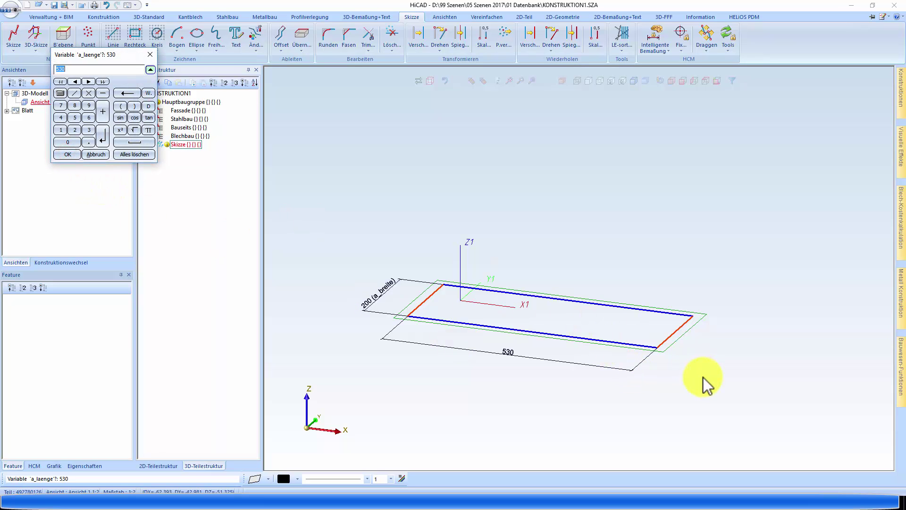
{"action": "key", "text": "Return"}
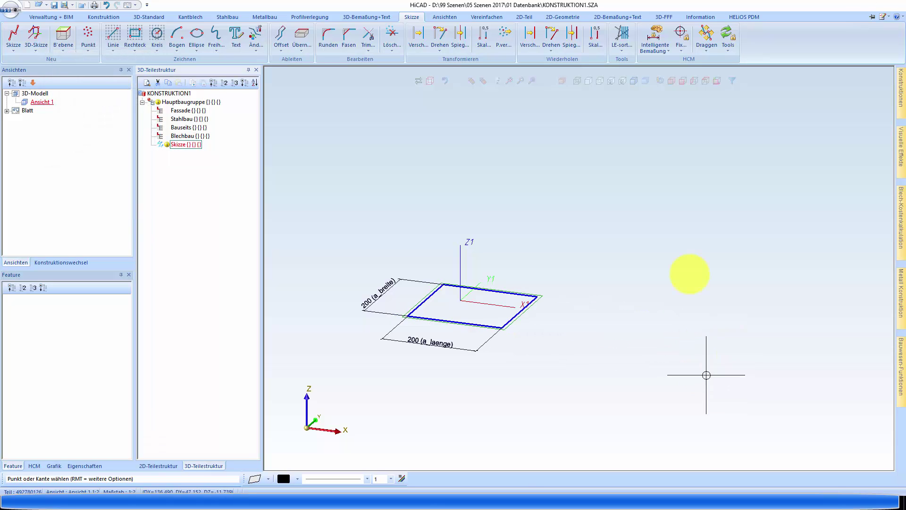
{"action": "scroll", "coordinate": [462, 278], "scroll_direction": "up", "scroll_amount": 3}
Turn the sketch into a Stahlblech 10 mm plate in S235JR and delete the sketch.
{"action": "right_click", "coordinate": [488, 213]}
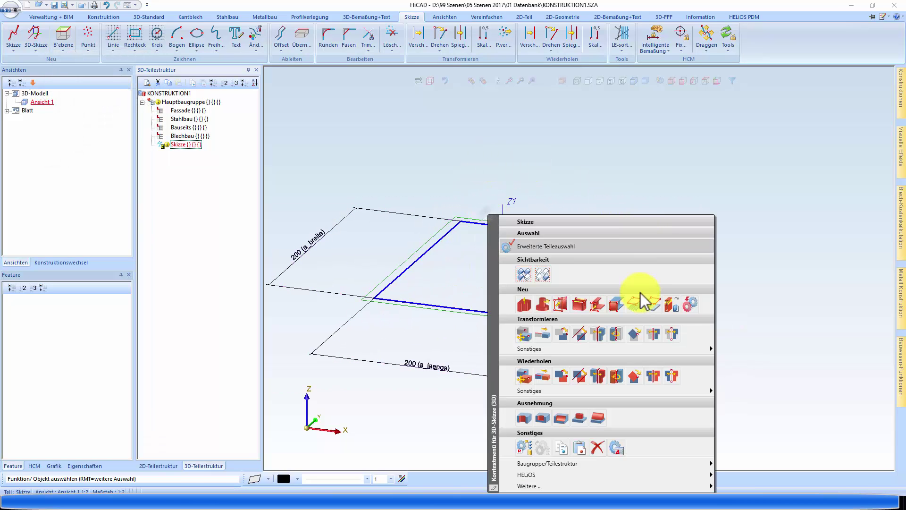
{"action": "left_click", "coordinate": [616, 304]}
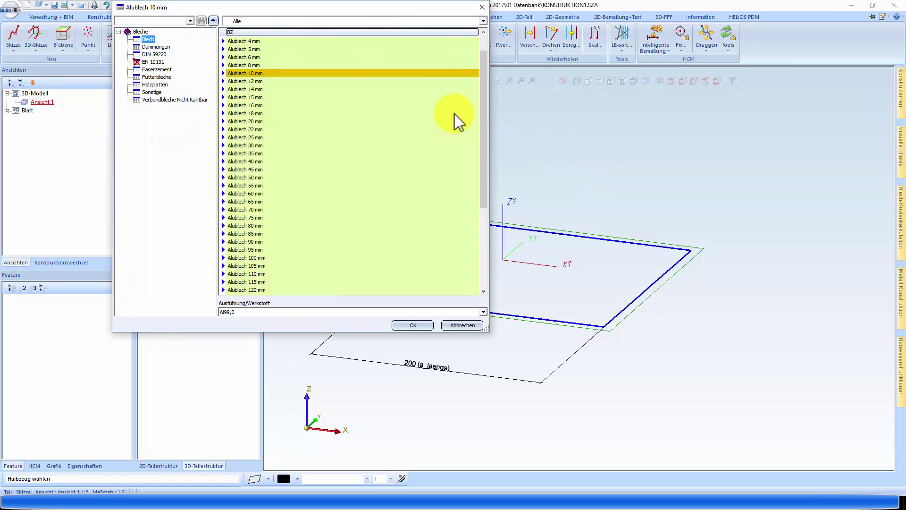
{"action": "left_click", "coordinate": [313, 312]}
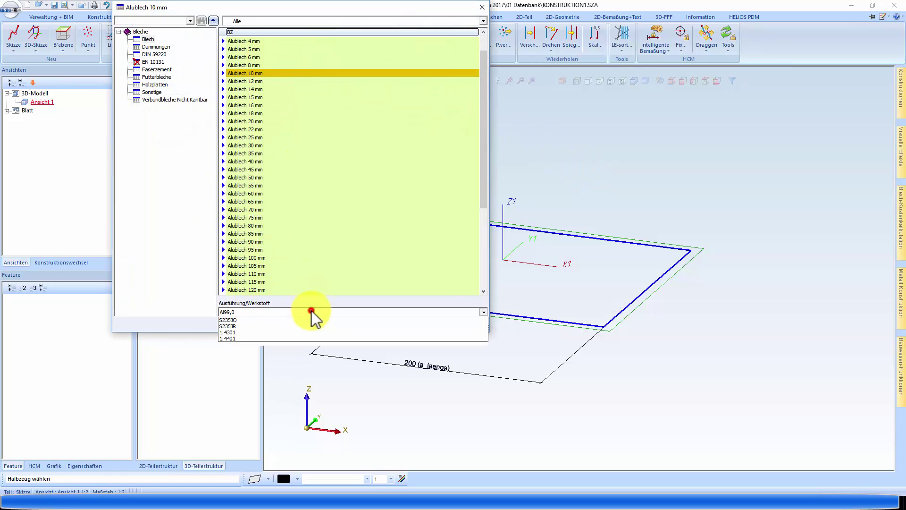
{"action": "left_click", "coordinate": [243, 338]}
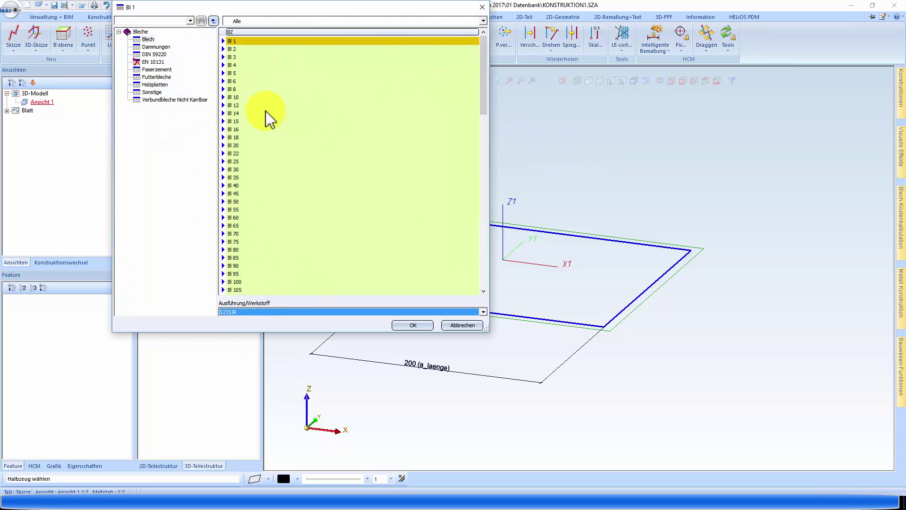
{"action": "left_click", "coordinate": [238, 233]}
{"action": "scroll", "coordinate": [269, 245], "scroll_direction": "down", "scroll_amount": 3}
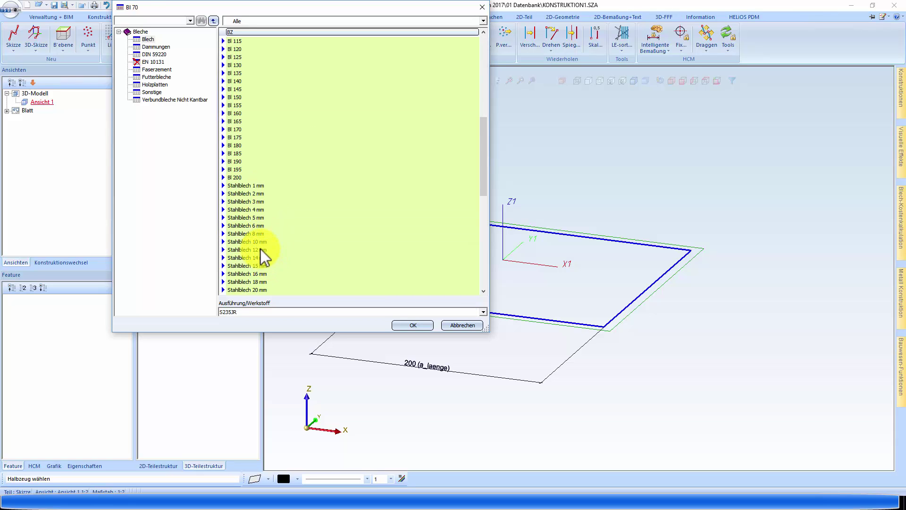
{"action": "left_click", "coordinate": [262, 243]}
{"action": "left_click", "coordinate": [407, 325]}
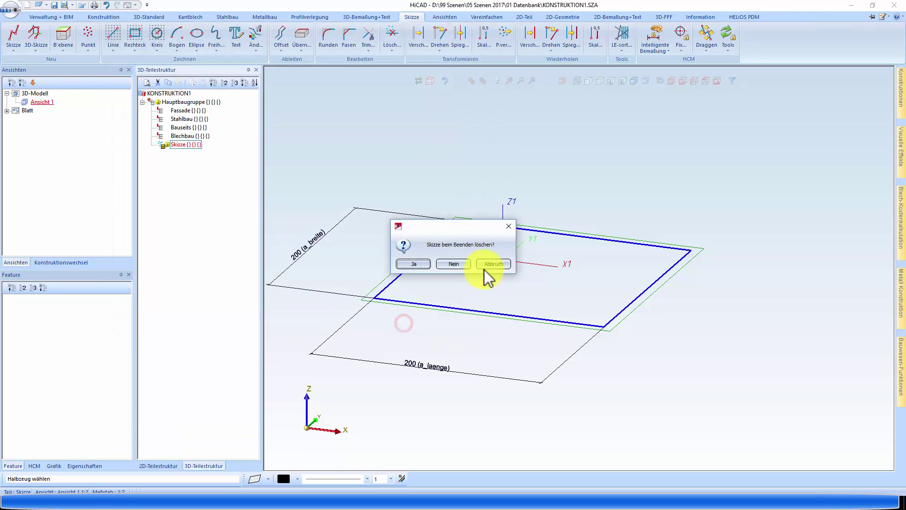
{"action": "left_click", "coordinate": [413, 266]}
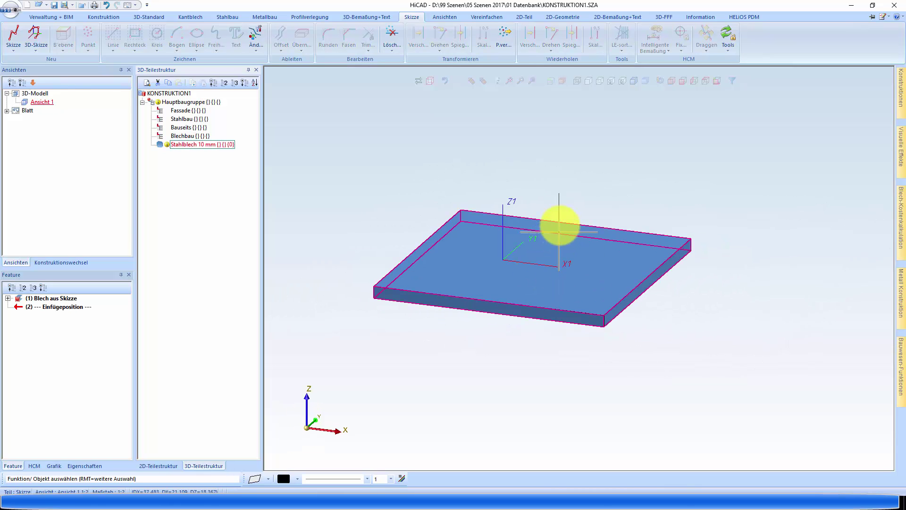
Add a new Steher sub-assembly to the main assembly, relevant for the parts list.
{"action": "left_click", "coordinate": [182, 102]}
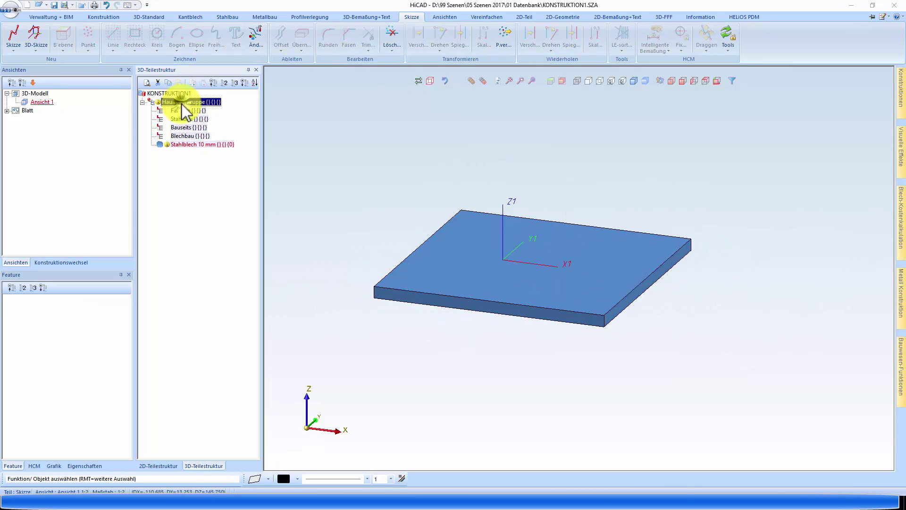
{"action": "right_click", "coordinate": [183, 104]}
{"action": "mouse_move", "coordinate": [222, 211]}
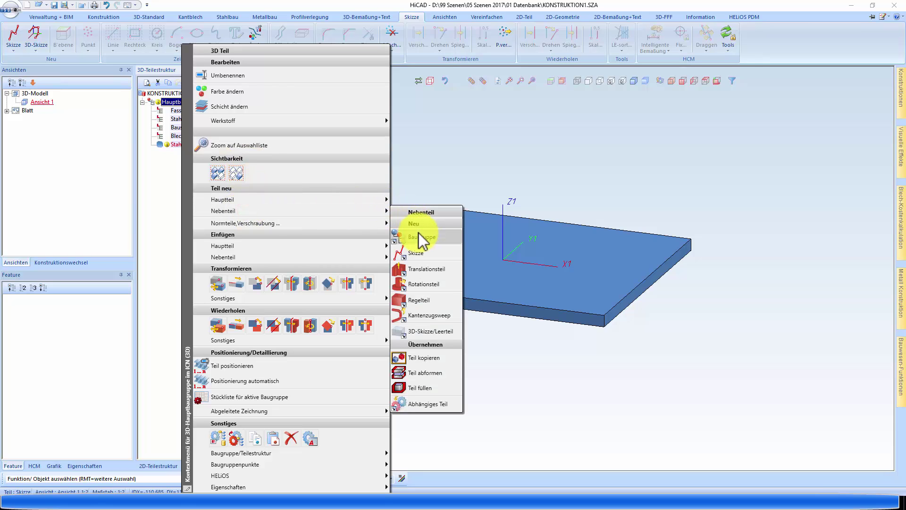
{"action": "left_click", "coordinate": [418, 235]}
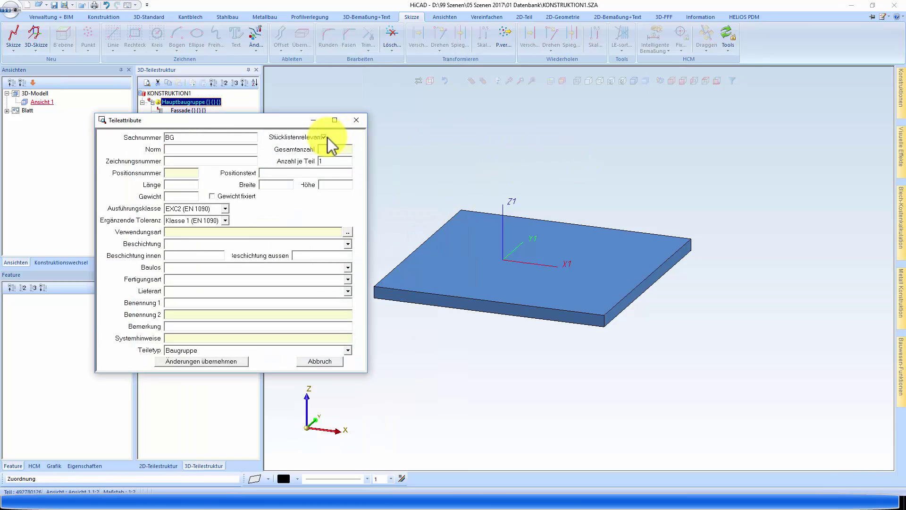
{"action": "left_click", "coordinate": [324, 137]}
{"action": "double_click", "coordinate": [180, 137]}
{"action": "type", "text": "Steher"}
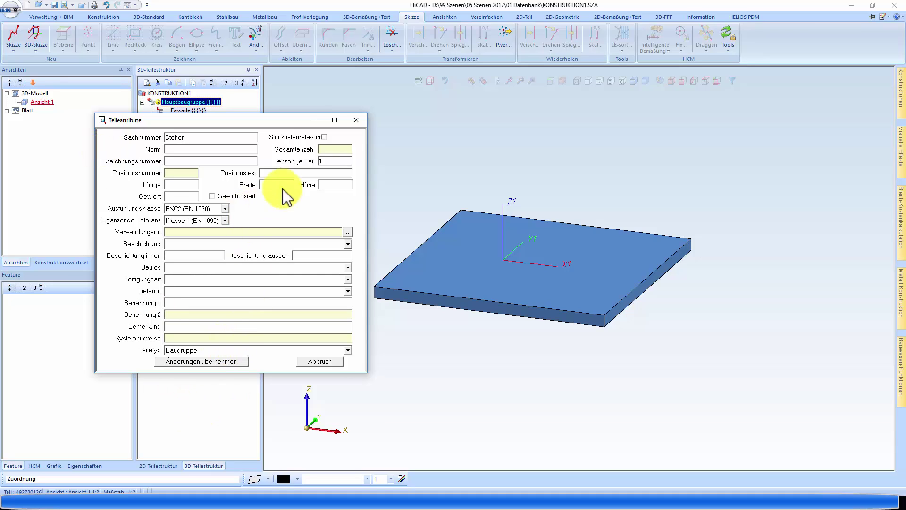
{"action": "left_click", "coordinate": [323, 137]}
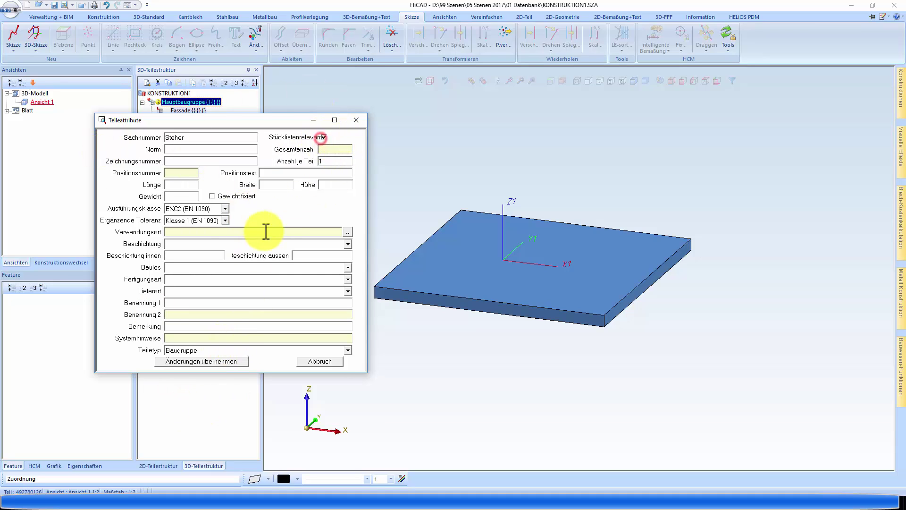
{"action": "left_click", "coordinate": [223, 362]}
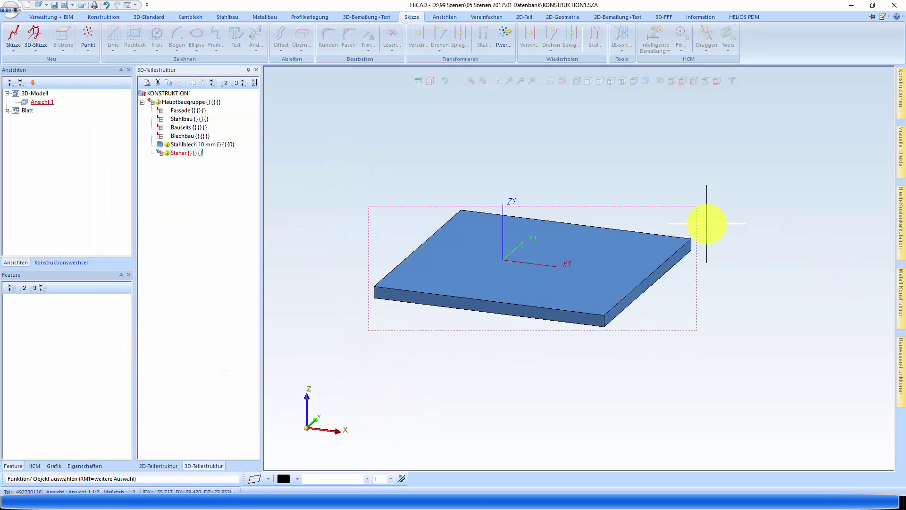
Move the Stahlblech 10 mm plate into the Steher assembly.
{"action": "left_click", "coordinate": [188, 108]}
{"action": "left_click", "coordinate": [194, 144]}
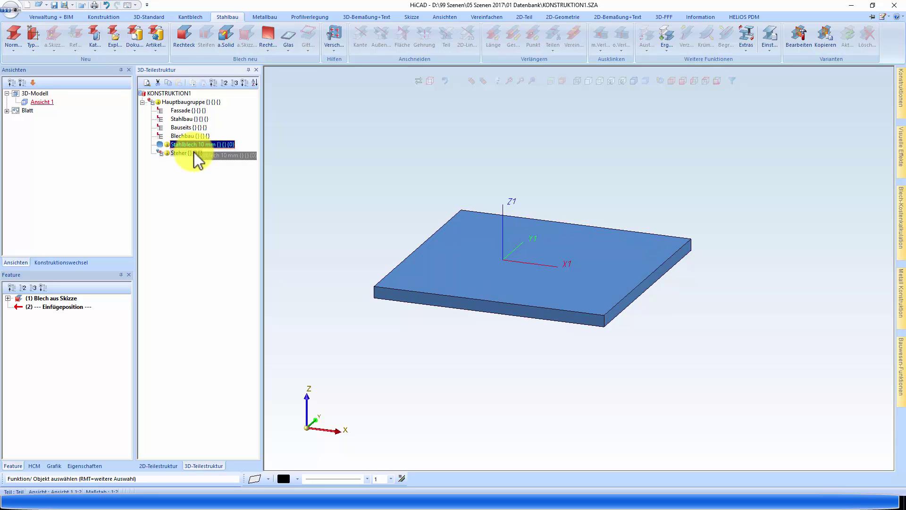
{"action": "left_click_drag", "start_coordinate": [194, 144], "coordinate": [194, 153]}
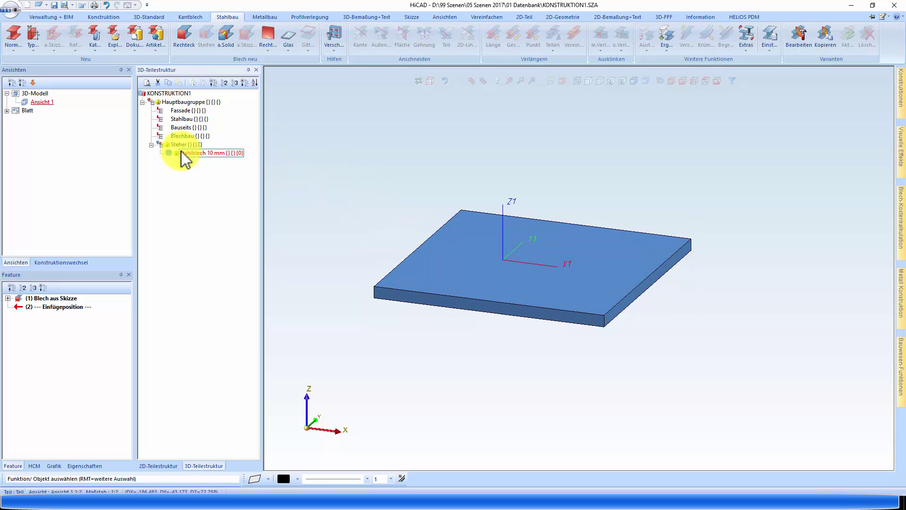
{"action": "scroll", "coordinate": [348, 324], "scroll_direction": "down", "scroll_amount": 3}
{"action": "scroll", "coordinate": [467, 307], "scroll_direction": "up", "scroll_amount": 1}
{"action": "scroll", "coordinate": [467, 308], "scroll_direction": "up", "scroll_amount": 1}
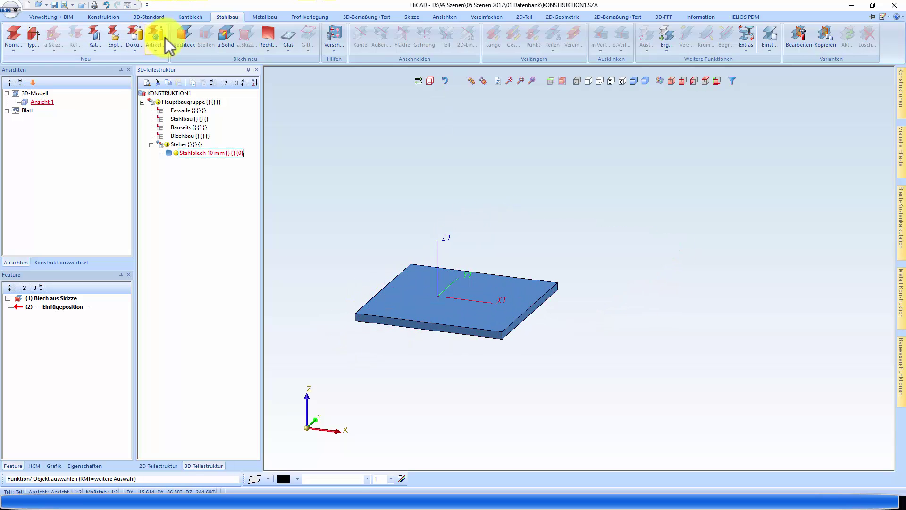
Choose the HQ-kalt HQ 50x50x2 hollow section profile in S235JRH.
{"action": "left_click", "coordinate": [16, 33]}
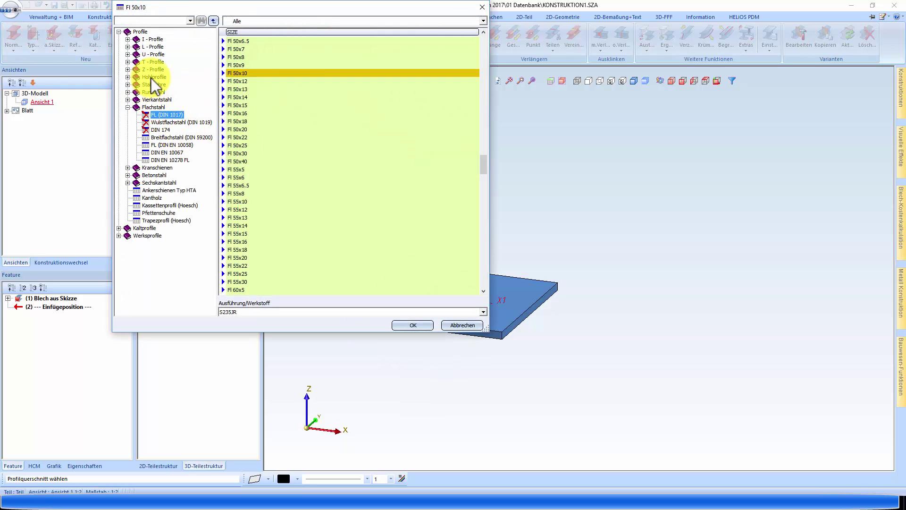
{"action": "left_click", "coordinate": [152, 77]}
{"action": "left_click", "coordinate": [181, 116]}
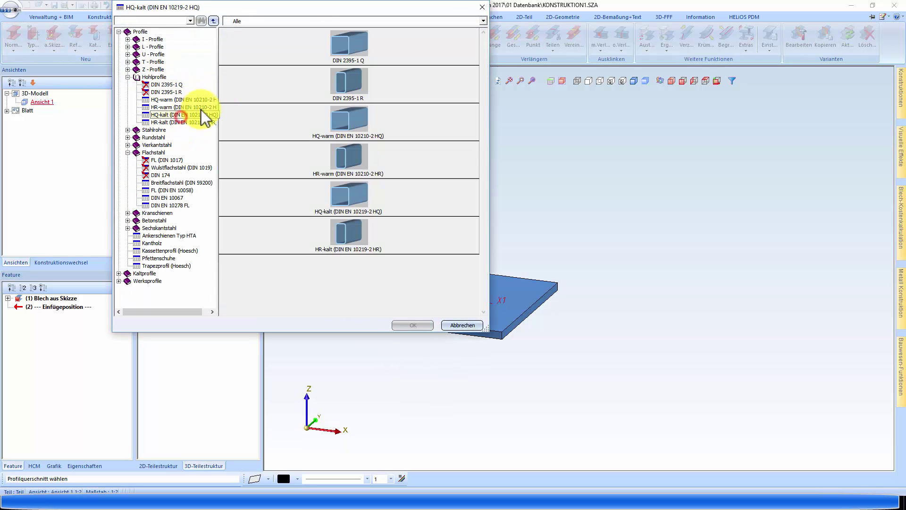
{"action": "left_click", "coordinate": [250, 113]}
{"action": "left_click", "coordinate": [282, 314]}
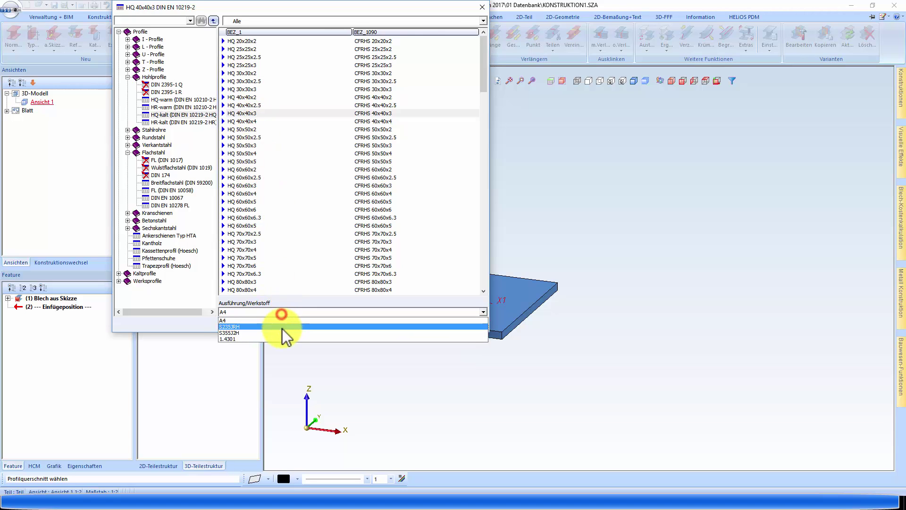
{"action": "left_click", "coordinate": [283, 333]}
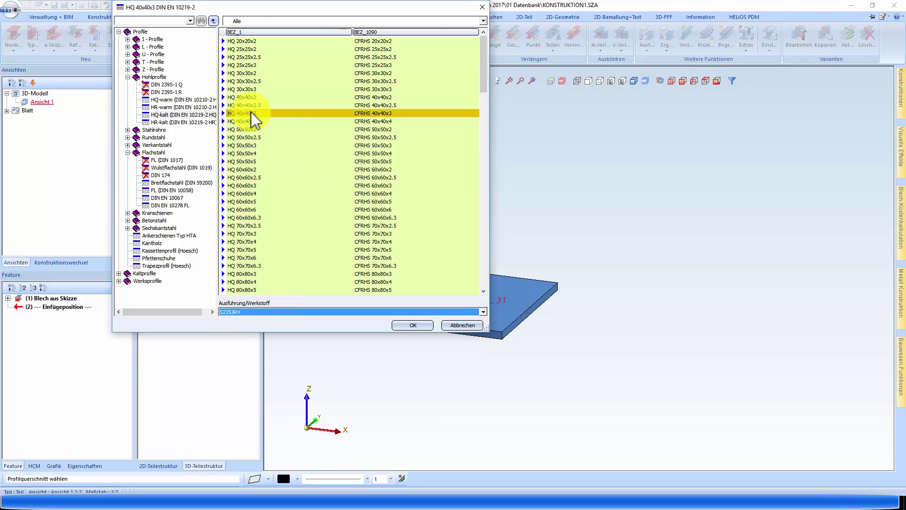
{"action": "left_click", "coordinate": [258, 130]}
{"action": "left_click", "coordinate": [416, 326]}
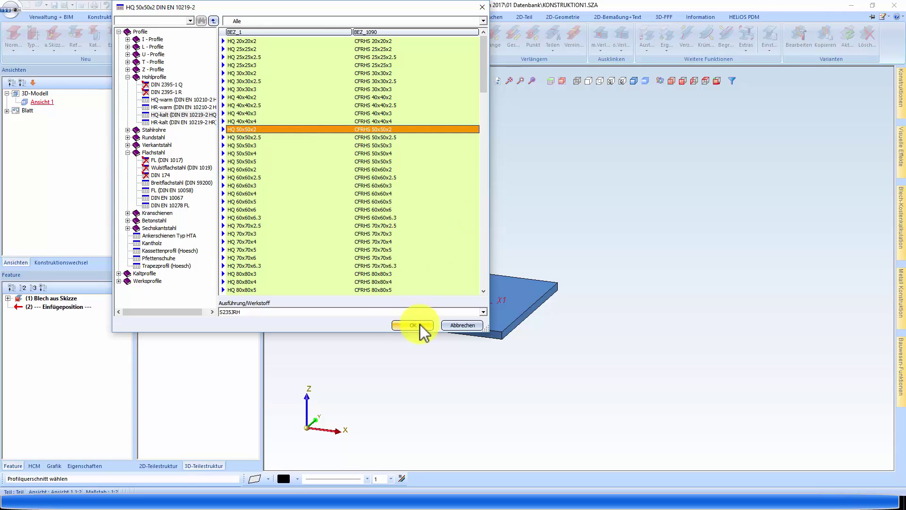
Place the square tube by its start and end points beside the plate.
{"action": "left_click", "coordinate": [583, 350]}
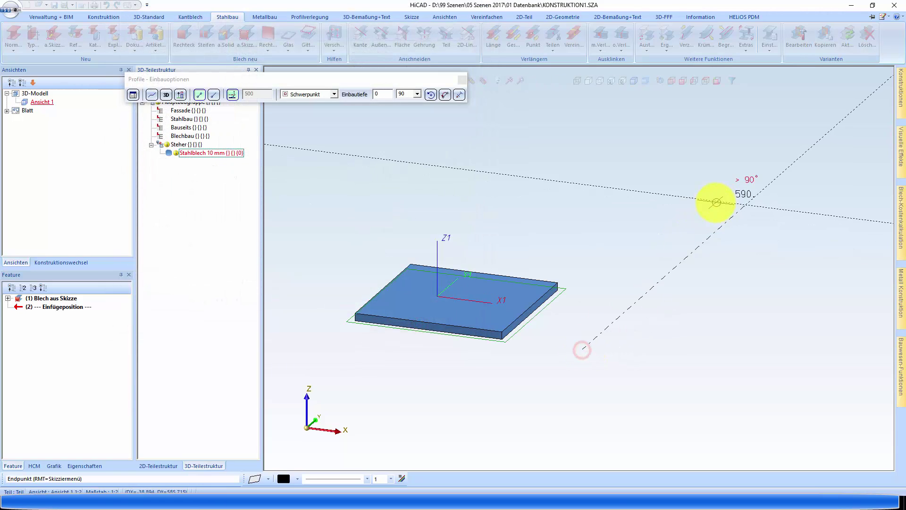
{"action": "scroll", "coordinate": [684, 239], "scroll_direction": "down", "scroll_amount": 2}
{"action": "left_click", "coordinate": [703, 220]}
{"action": "scroll", "coordinate": [614, 302], "scroll_direction": "up", "scroll_amount": 3}
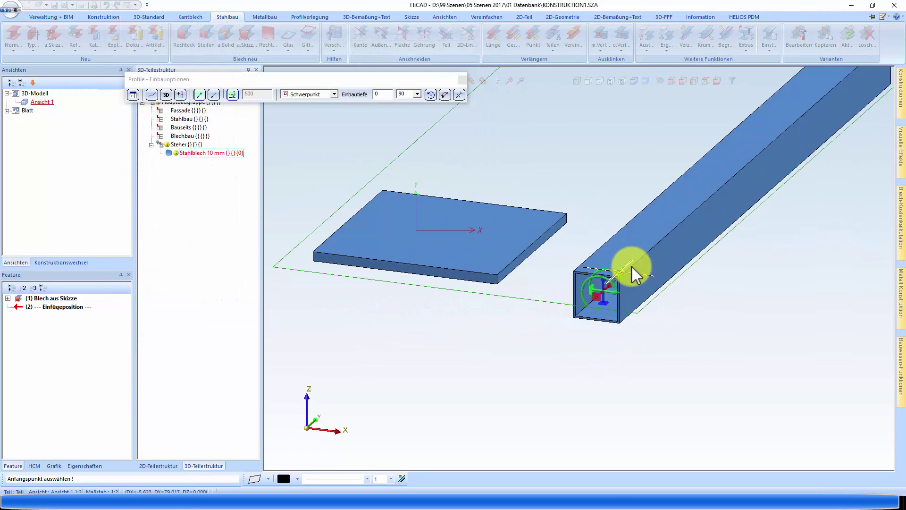
{"action": "middle_click", "coordinate": [642, 288]}
{"action": "scroll", "coordinate": [651, 293], "scroll_direction": "down", "scroll_amount": 2}
{"action": "scroll", "coordinate": [609, 269], "scroll_direction": "down", "scroll_amount": 1}
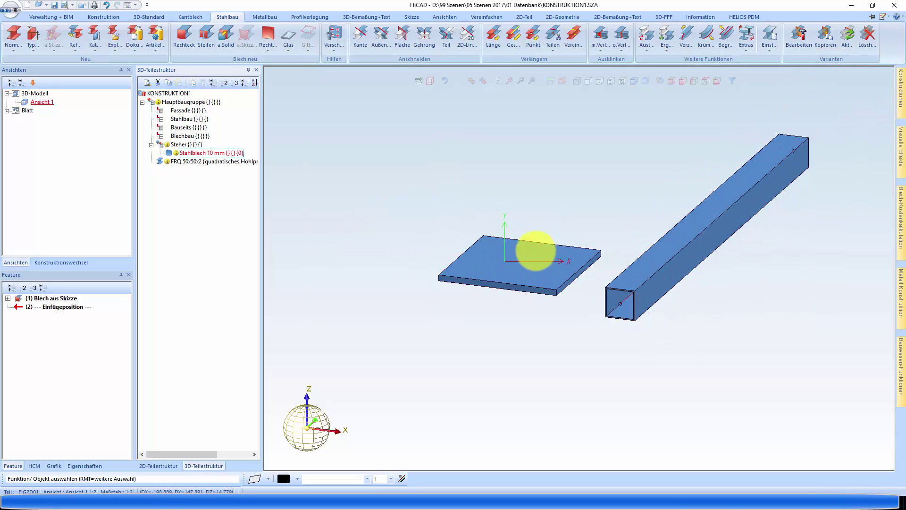
{"action": "scroll", "coordinate": [534, 248], "scroll_direction": "up", "scroll_amount": 2}
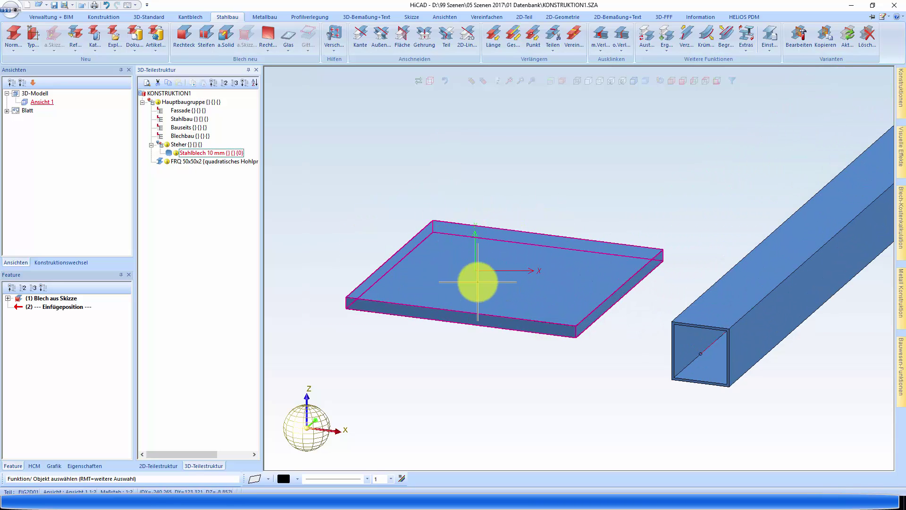
Move the FRQ 50x50x2 tube into the Steher assembly.
{"action": "left_click_drag", "start_coordinate": [222, 163], "coordinate": [196, 144]}
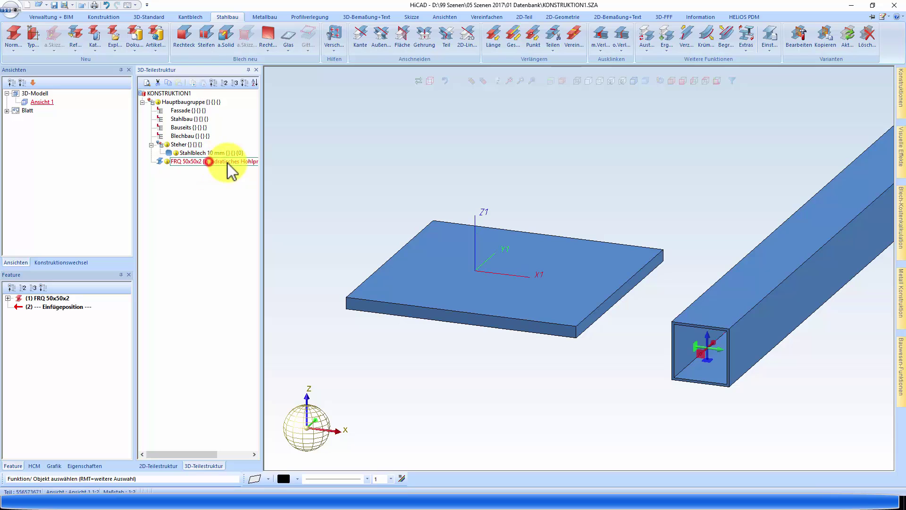
{"action": "scroll", "coordinate": [536, 294], "scroll_direction": "down", "scroll_amount": 1}
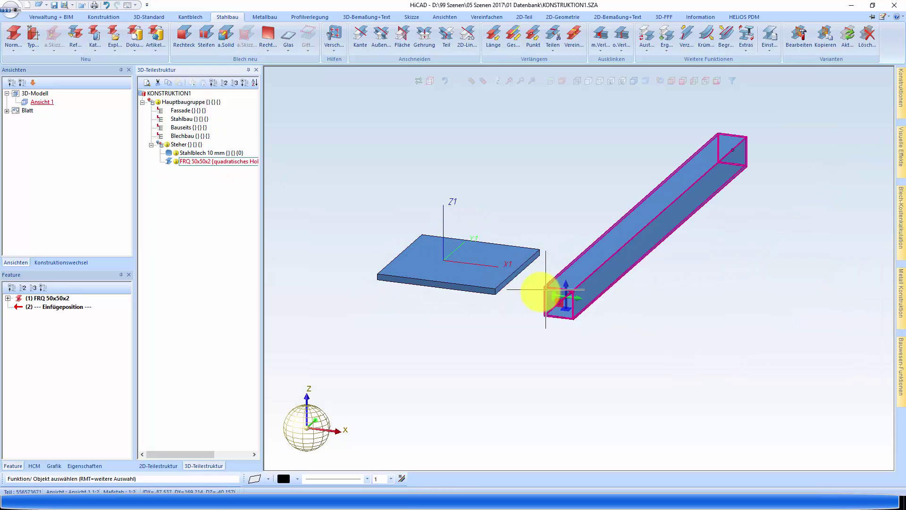
{"action": "scroll", "coordinate": [371, 228], "scroll_direction": "down", "scroll_amount": 1}
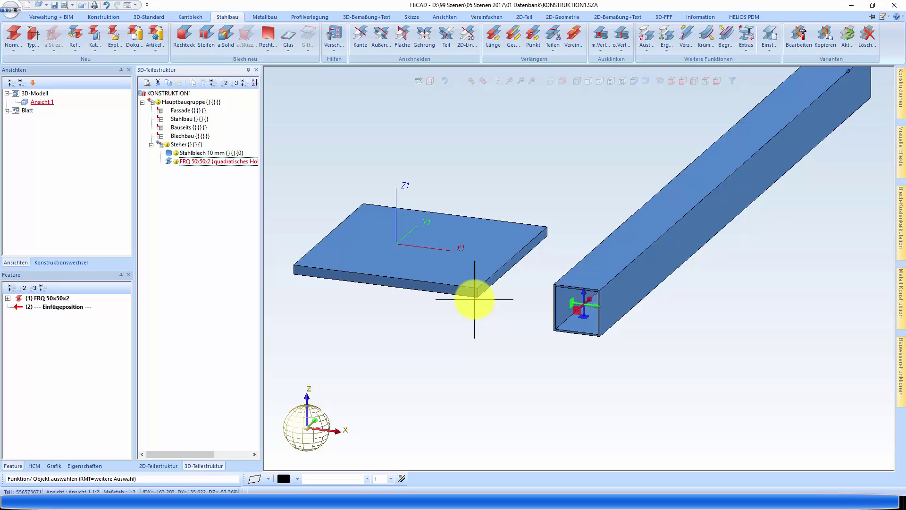
Set the Steher assembly's Fremdbezüge in Bearbeitungen to Verwenden.
{"action": "left_click", "coordinate": [182, 144]}
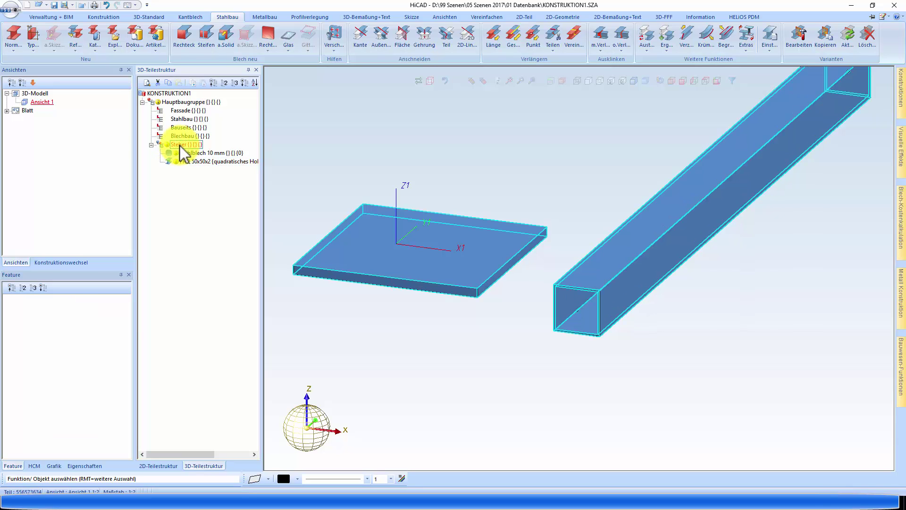
{"action": "right_click", "coordinate": [47, 330]}
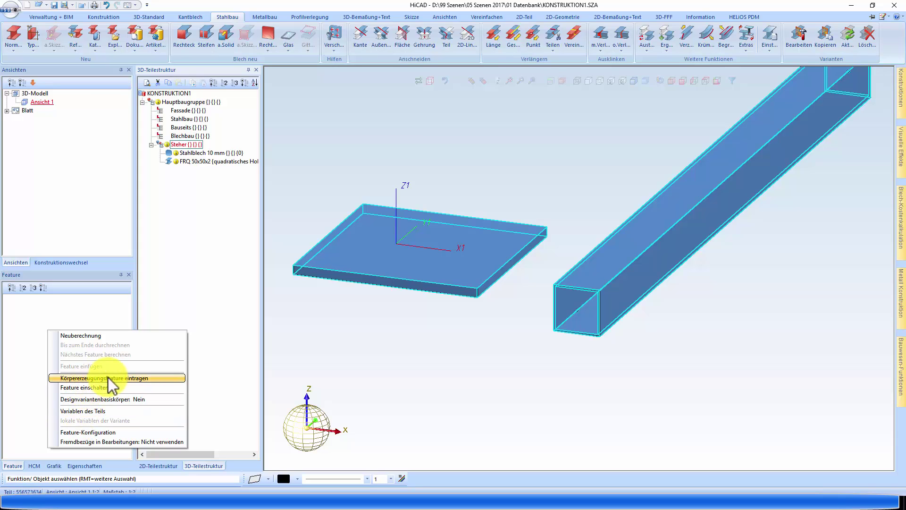
{"action": "left_click", "coordinate": [125, 388]}
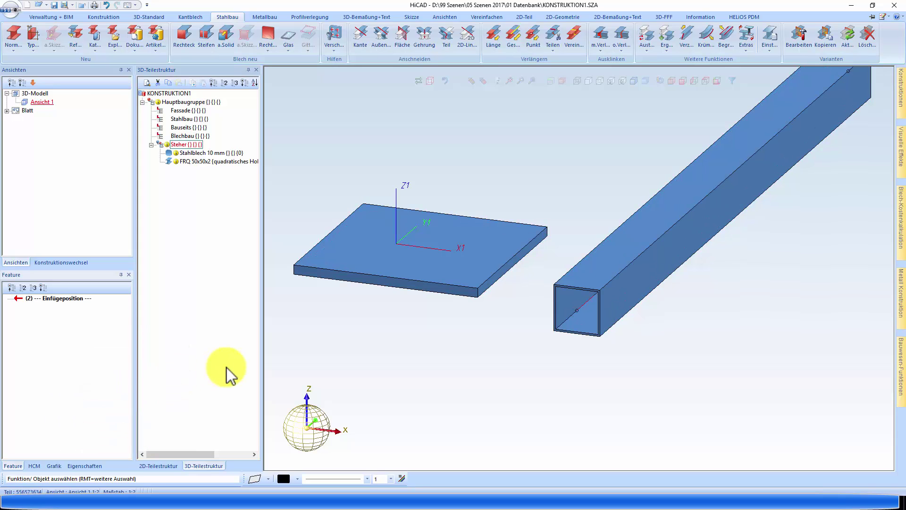
{"action": "right_click", "coordinate": [61, 409]}
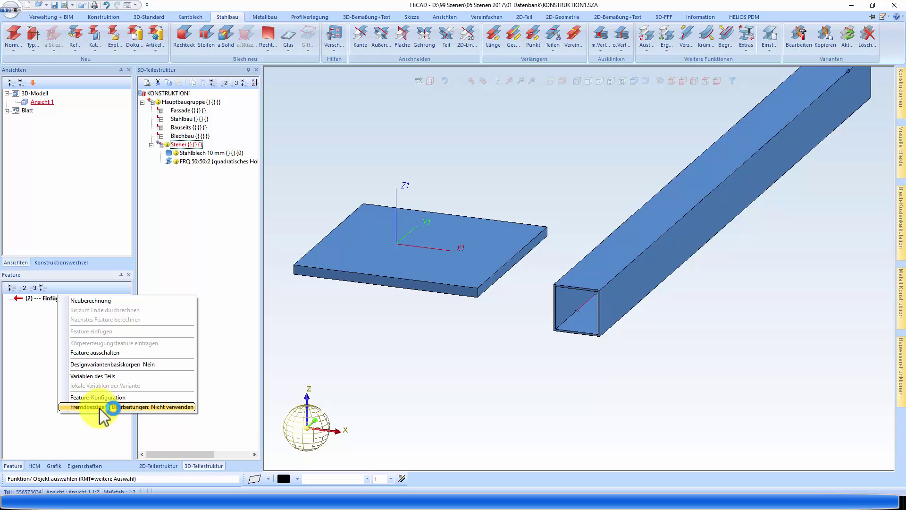
{"action": "left_click", "coordinate": [101, 409]}
{"action": "left_click", "coordinate": [422, 253]}
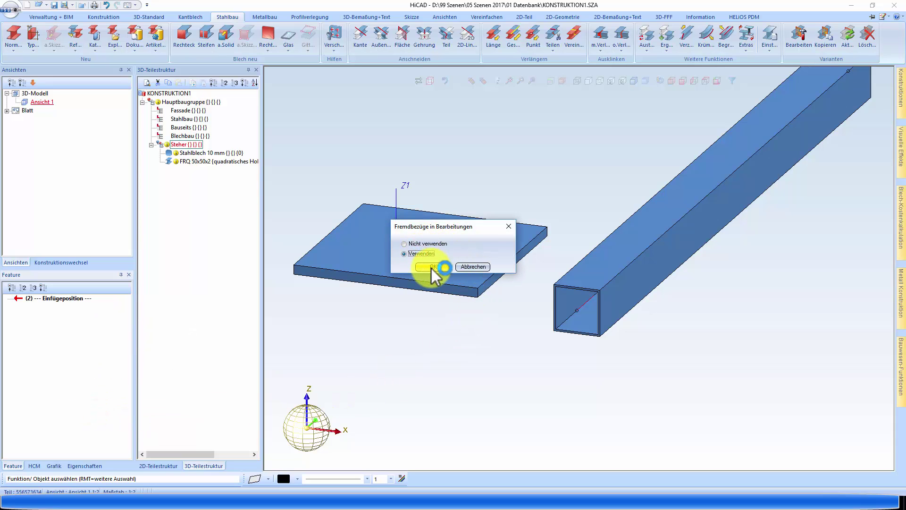
{"action": "left_click", "coordinate": [432, 267]}
Apply the Fremdbezüge in Bearbeitungen setting to the steel plate and the square tube.
{"action": "left_click", "coordinate": [227, 153]}
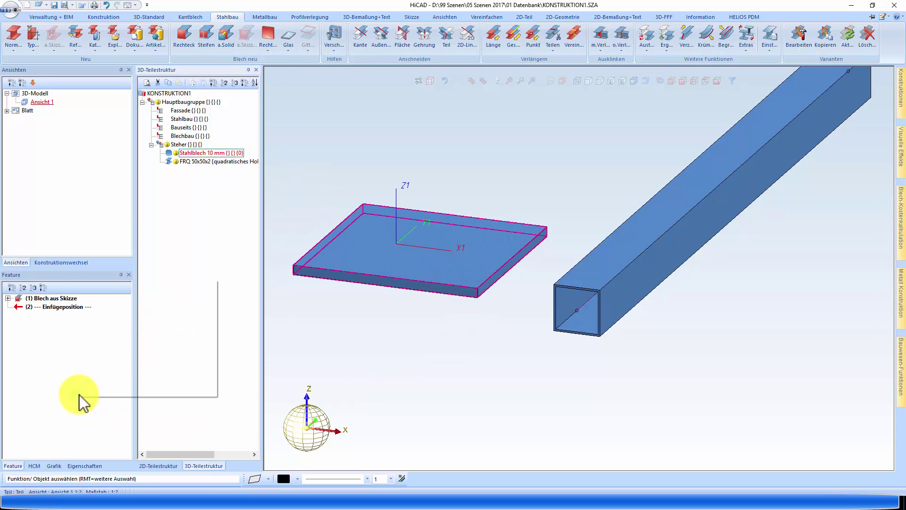
{"action": "left_click", "coordinate": [169, 392]}
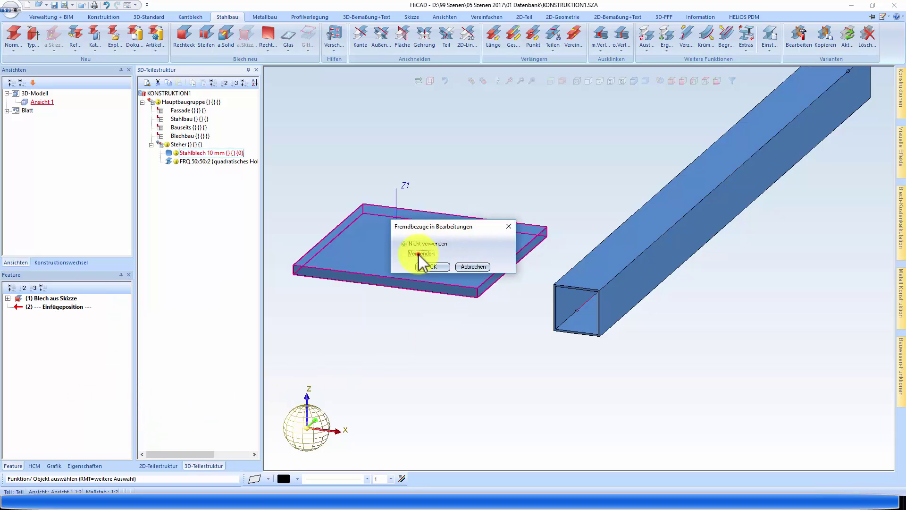
{"action": "left_click", "coordinate": [432, 267]}
{"action": "left_click", "coordinate": [236, 162]}
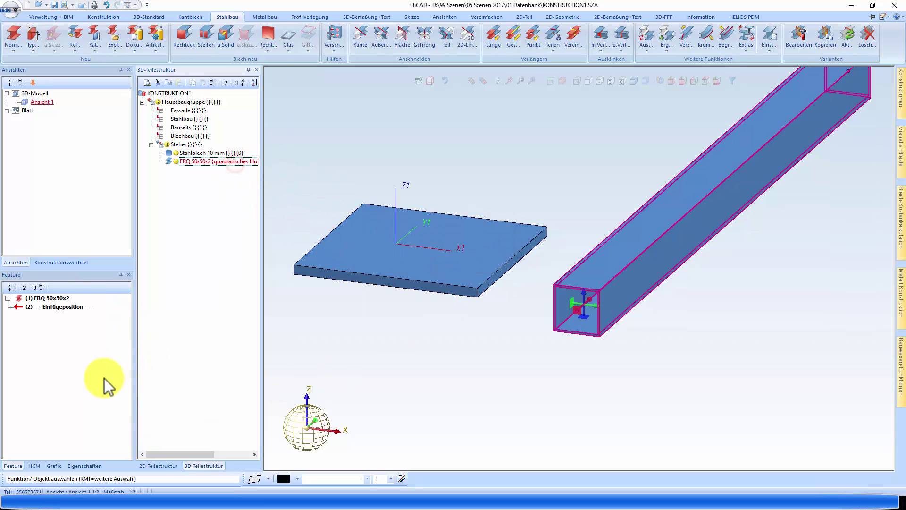
{"action": "right_click", "coordinate": [97, 382]}
{"action": "left_click", "coordinate": [133, 383]}
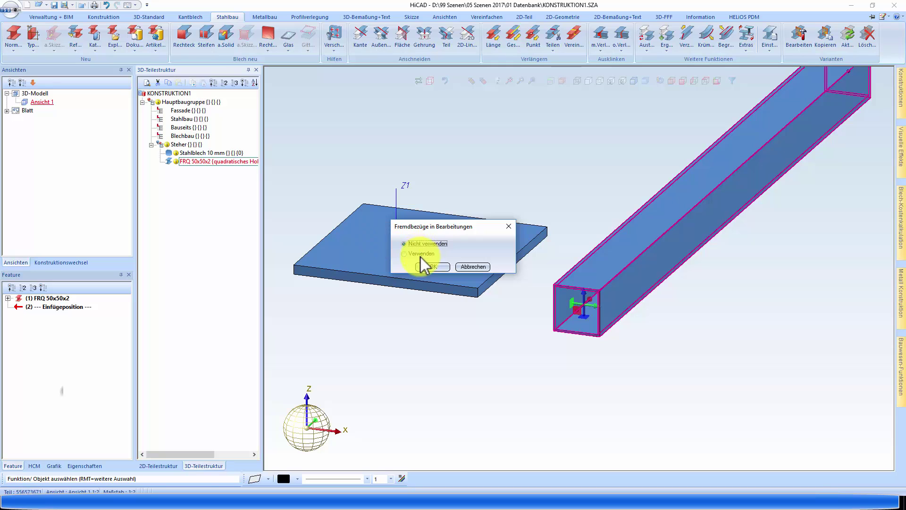
{"action": "left_click", "coordinate": [432, 265]}
{"action": "scroll", "coordinate": [431, 267], "scroll_direction": "up", "scroll_amount": 3}
{"action": "left_click", "coordinate": [401, 268]}
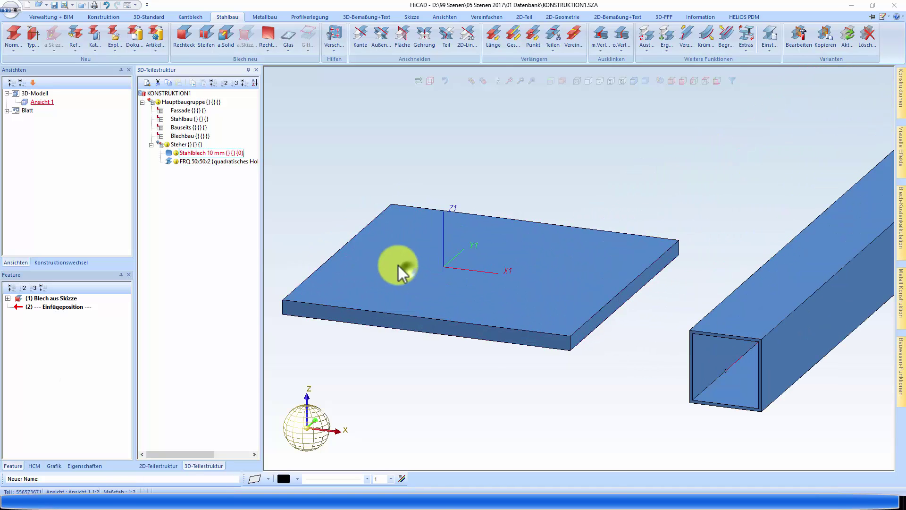
{"action": "right_click", "coordinate": [402, 267]}
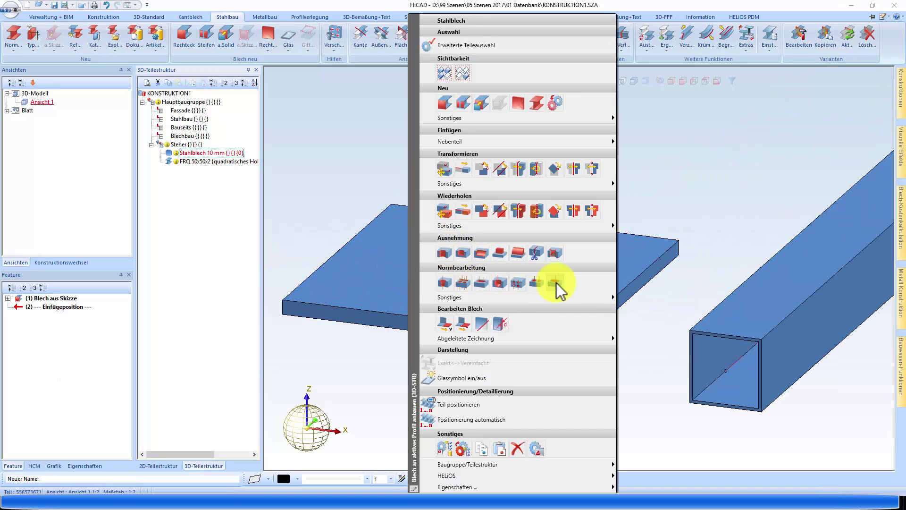
Set up a rectangular Normbearbeitung cutout on the plate face, length 10 and width 6.5.
{"action": "left_click", "coordinate": [541, 282]}
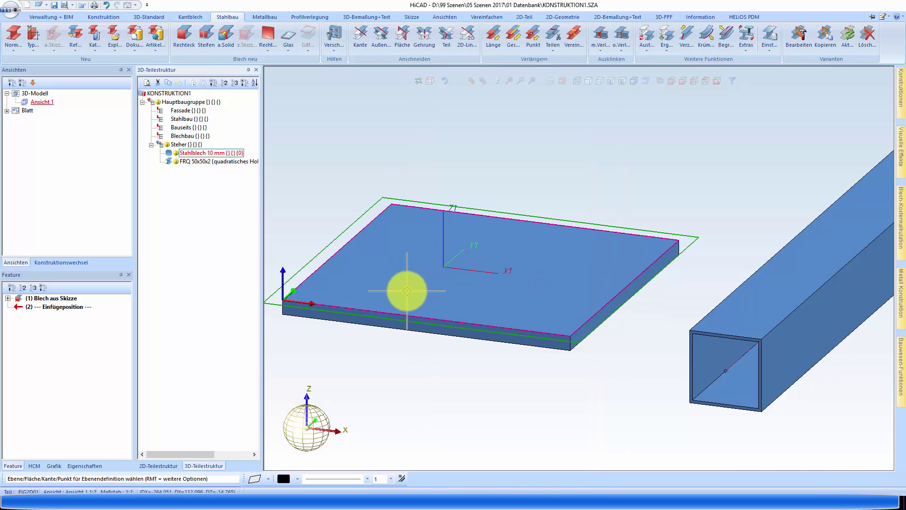
{"action": "left_click", "coordinate": [453, 223]}
{"action": "left_click", "coordinate": [123, 85]}
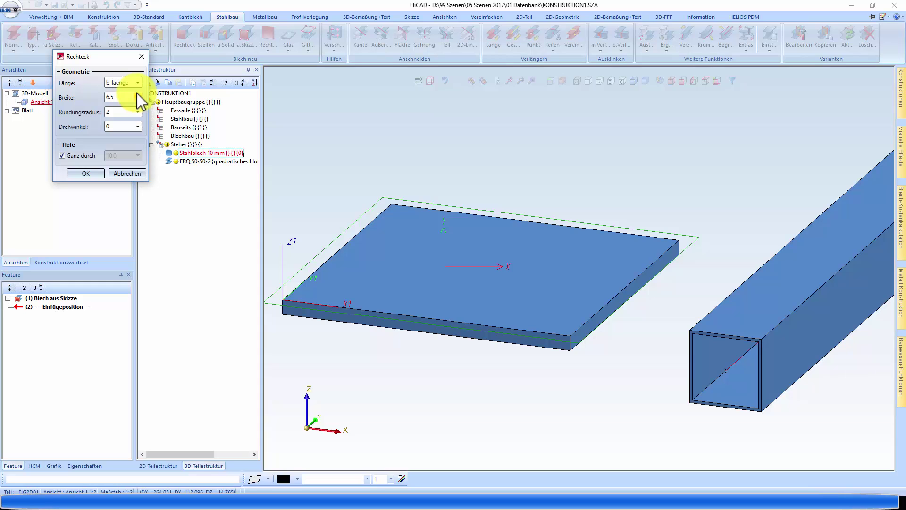
{"action": "left_click", "coordinate": [122, 93]}
{"action": "left_click", "coordinate": [124, 97]}
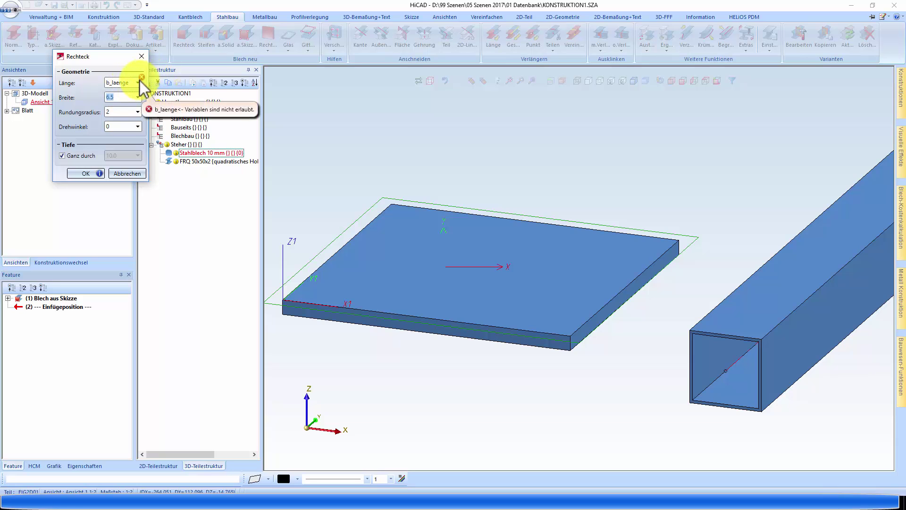
{"action": "left_click", "coordinate": [125, 82]}
{"action": "type", "text": "10"}
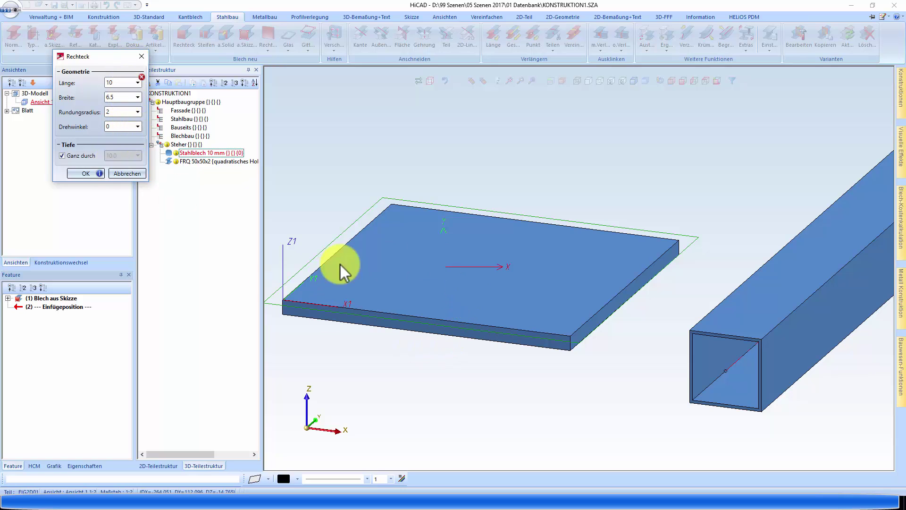
{"action": "left_click", "coordinate": [99, 173]}
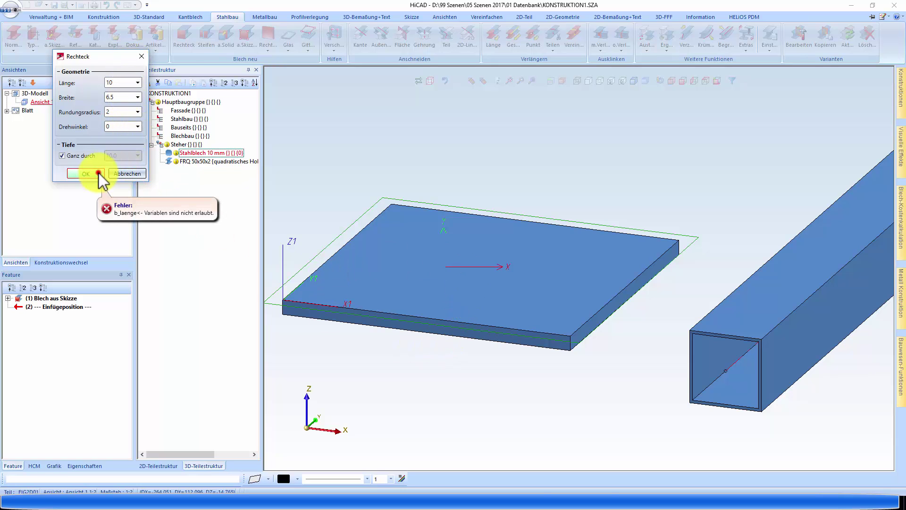
Centre the rounded 6.5 × 10 cutout midway between two opposite plate corners.
{"action": "scroll", "coordinate": [457, 266], "scroll_direction": "up", "scroll_amount": 3}
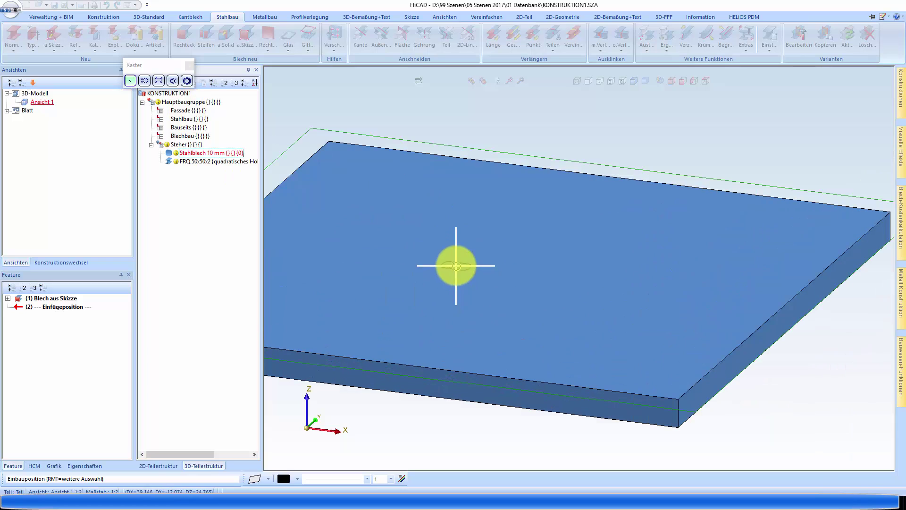
{"action": "scroll", "coordinate": [467, 265], "scroll_direction": "up", "scroll_amount": 1}
{"action": "scroll", "coordinate": [477, 270], "scroll_direction": "down", "scroll_amount": 3}
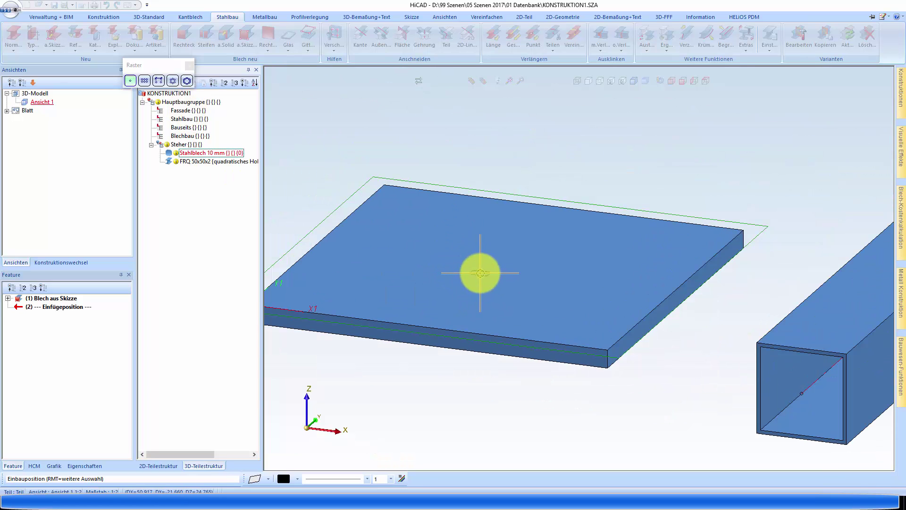
{"action": "middle_click", "coordinate": [480, 272]}
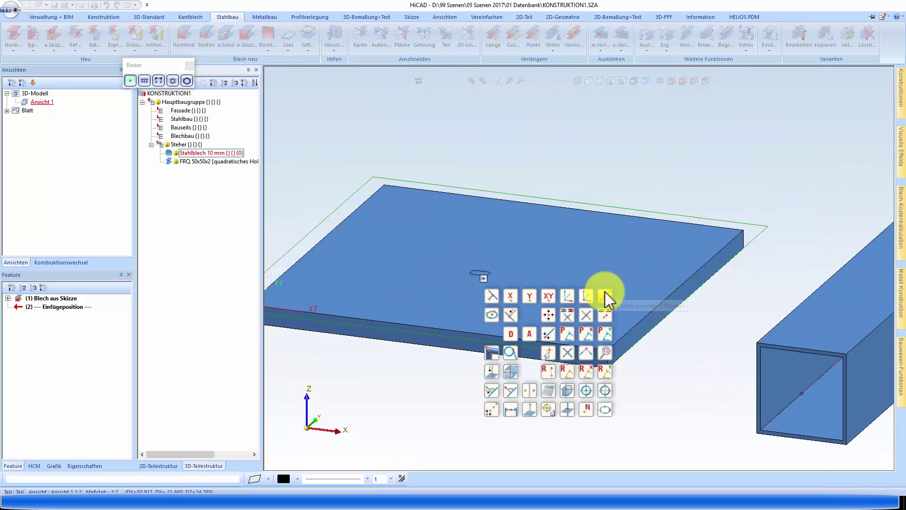
{"action": "left_click", "coordinate": [606, 297]}
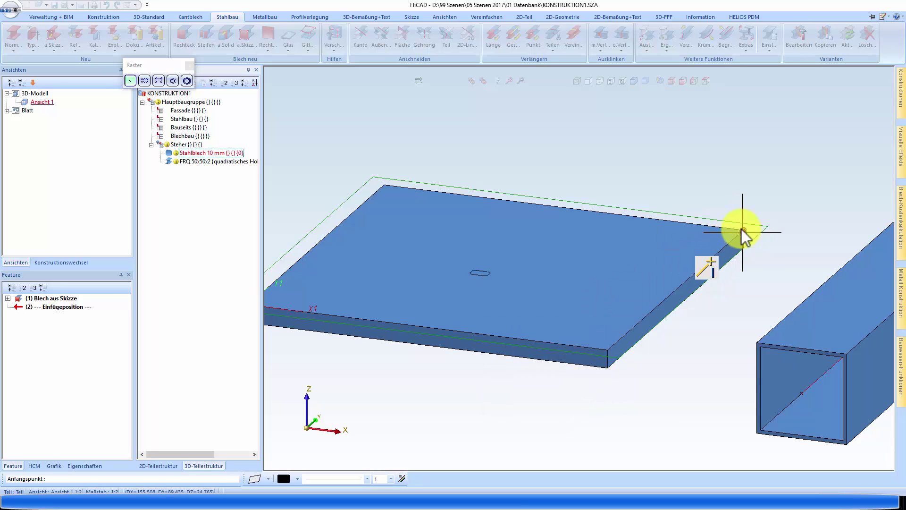
{"action": "left_click", "coordinate": [743, 231]}
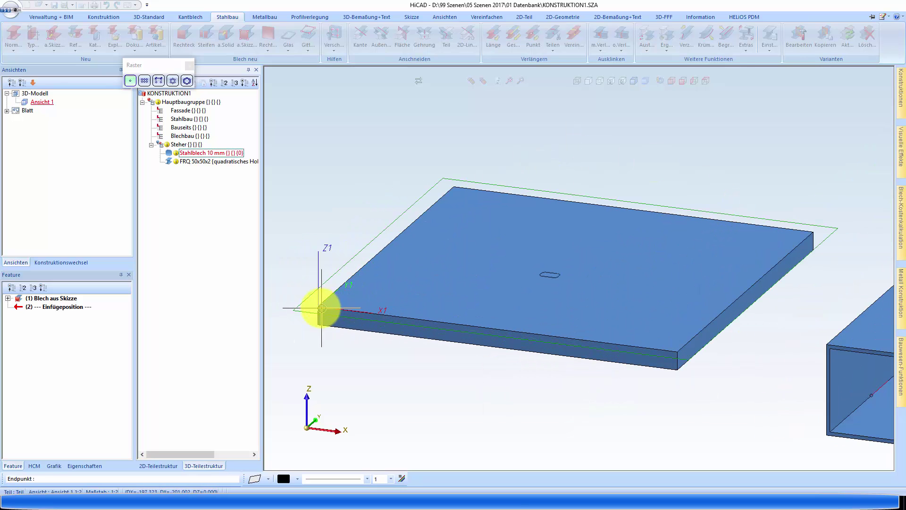
{"action": "left_click", "coordinate": [321, 308]}
{"action": "scroll", "coordinate": [597, 273], "scroll_direction": "up", "scroll_amount": 2}
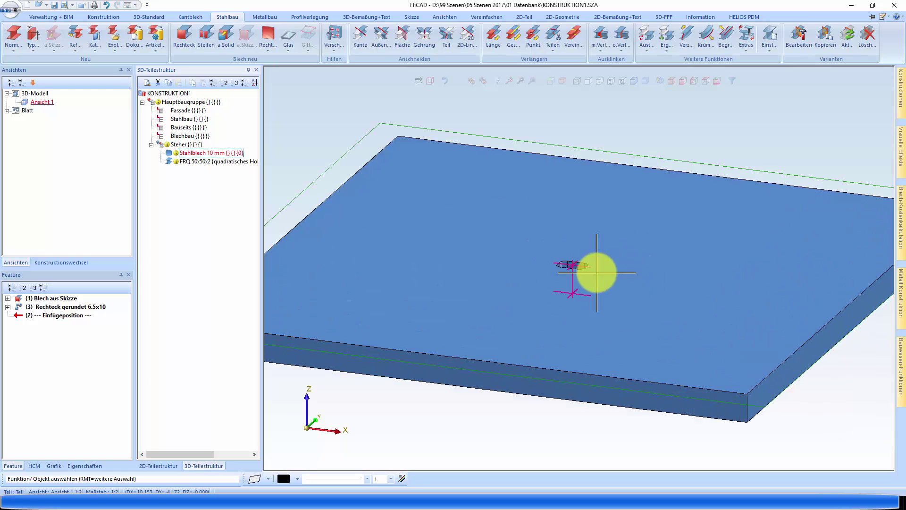
Drive the cutout length with variable b_laenge_ll set to 50.
{"action": "left_click", "coordinate": [8, 307]}
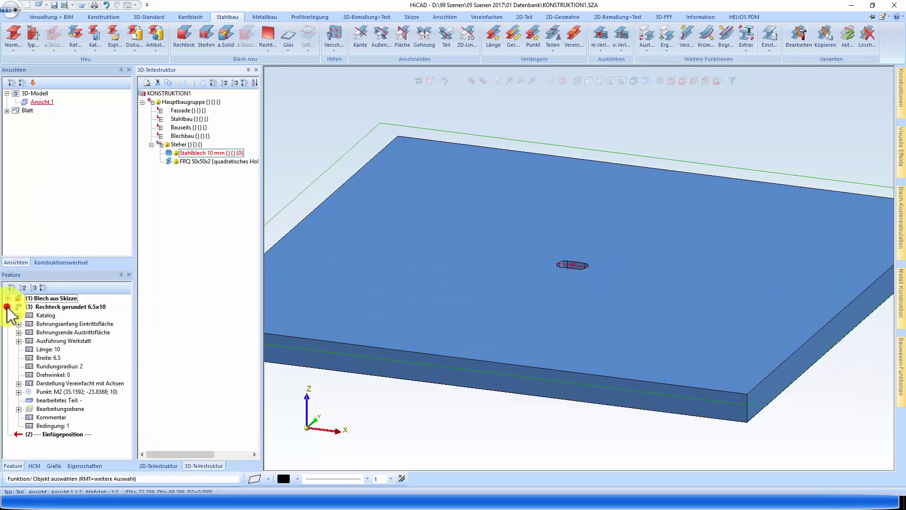
{"action": "double_click", "coordinate": [43, 349]}
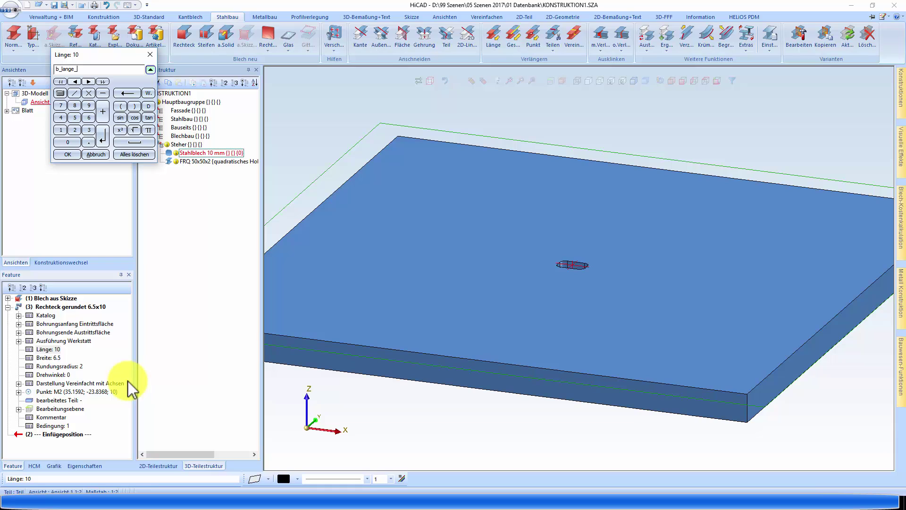
{"action": "left_click", "coordinate": [64, 70]}
{"action": "type", "text": "e"}
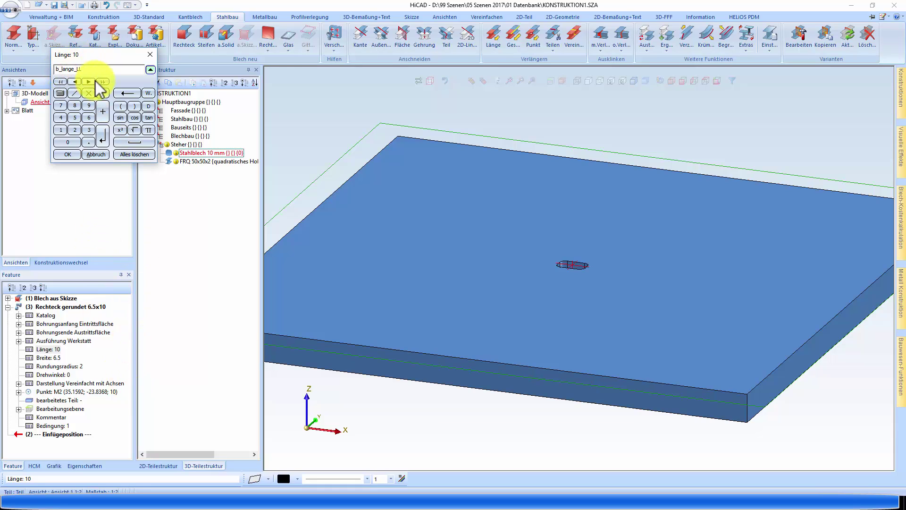
{"action": "left_click", "coordinate": [69, 154]}
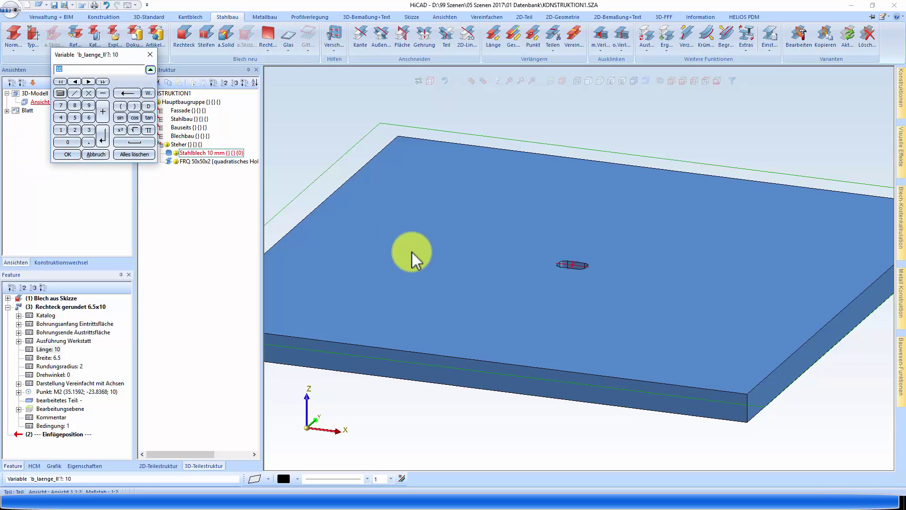
{"action": "key", "text": "Return"}
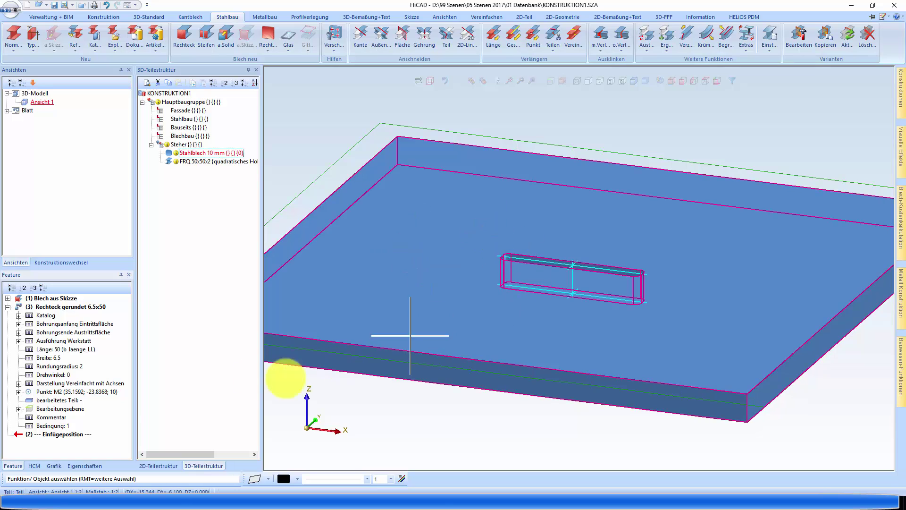
Drive the cutout width with b_breite_ll = 50 and corner radius with b_rundungsradius_ll = 2.
{"action": "double_click", "coordinate": [49, 357]}
{"action": "type", "text": "b_breite_ll"}
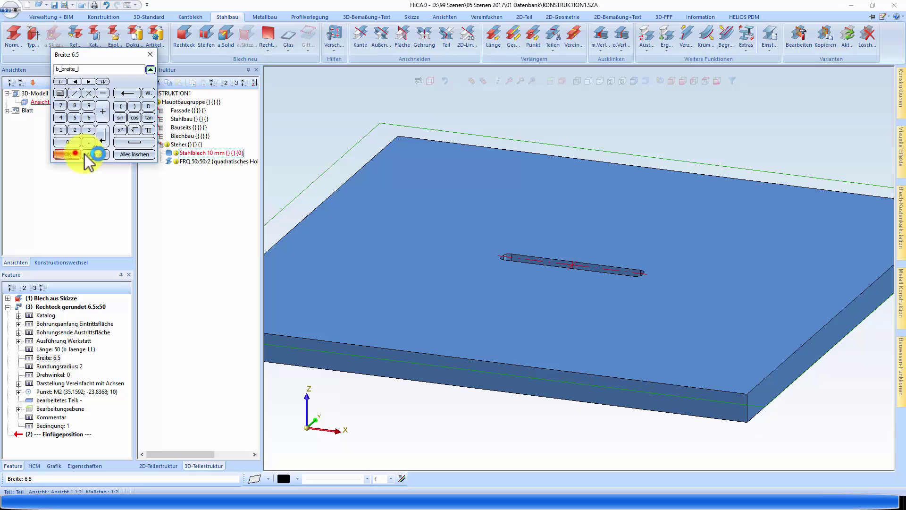
{"action": "left_click", "coordinate": [73, 154]}
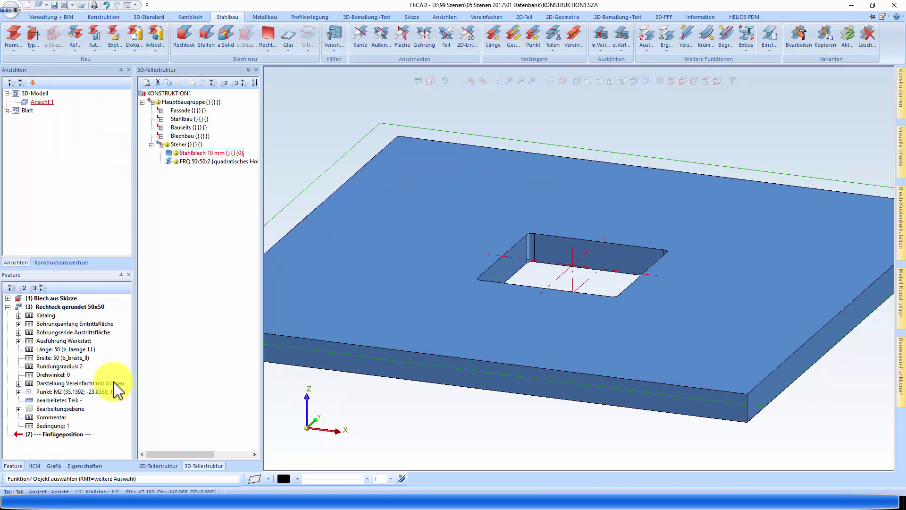
{"action": "left_click", "coordinate": [68, 367]}
{"action": "type", "text": "b_r"}
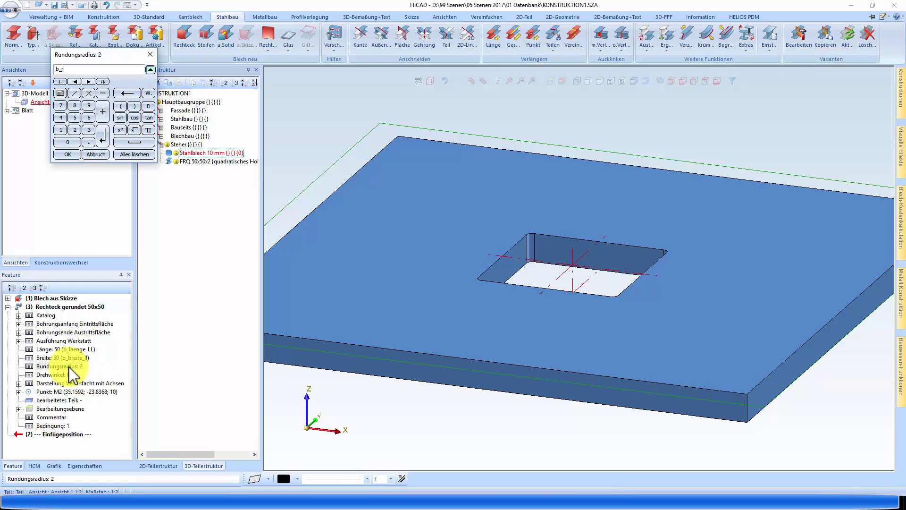
{"action": "type", "text": "undungsradius_ll"}
{"action": "left_click", "coordinate": [60, 154]}
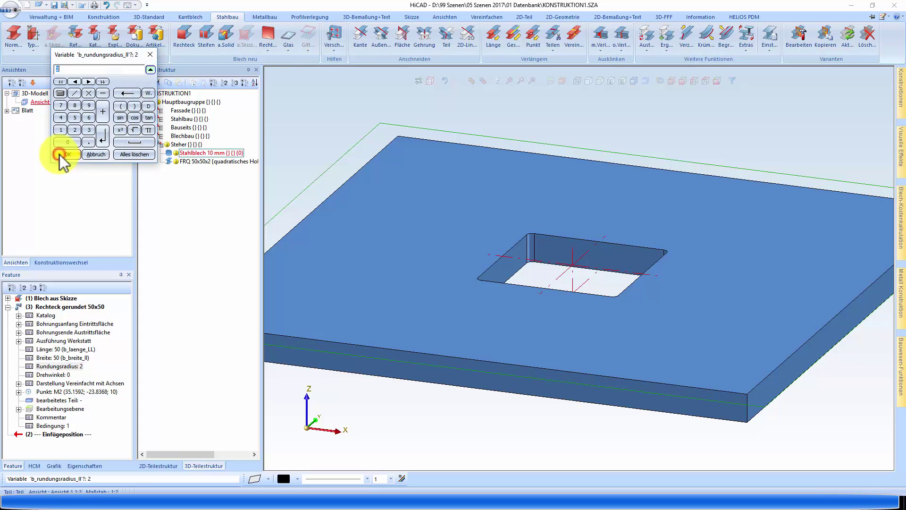
{"action": "key", "text": "Return"}
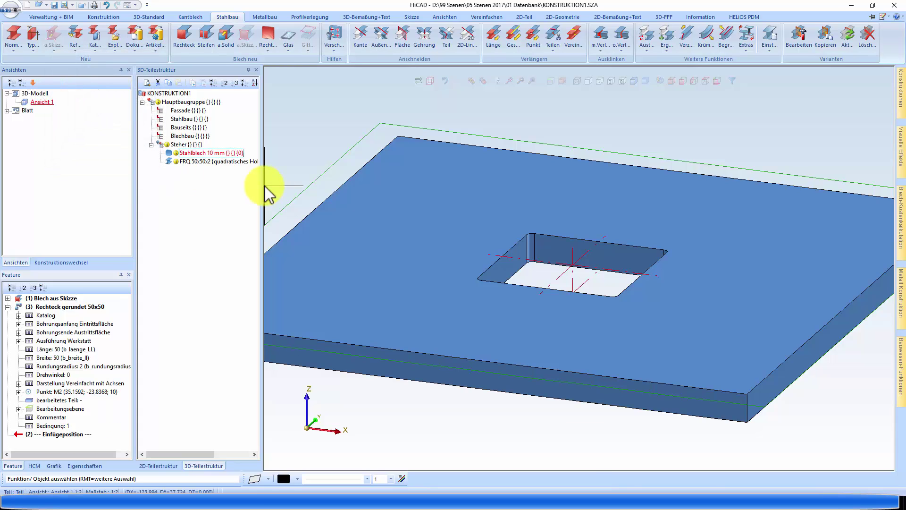
{"action": "scroll", "coordinate": [519, 278], "scroll_direction": "down", "scroll_amount": 3}
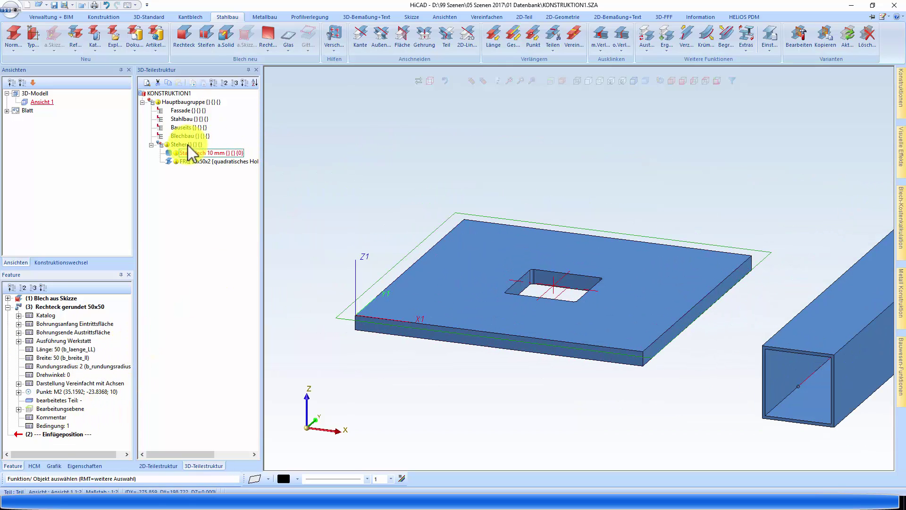
{"action": "double_click", "coordinate": [18, 306]}
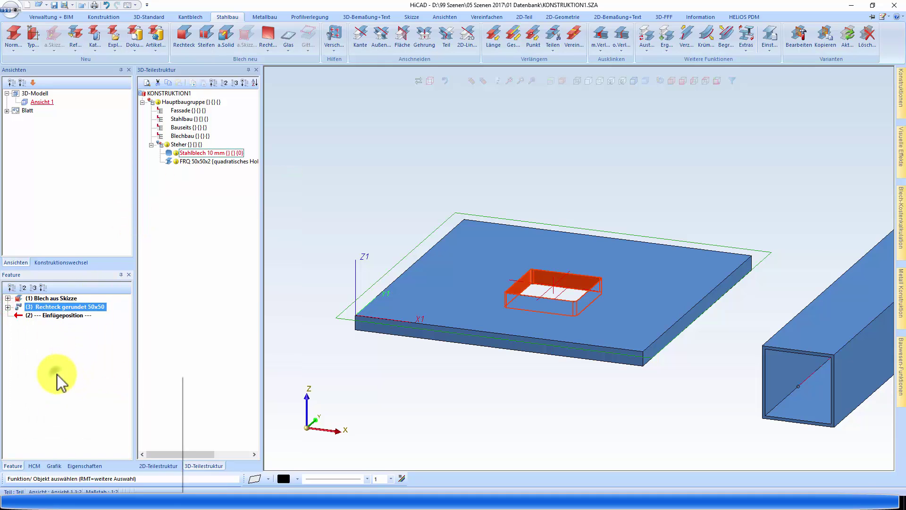
{"action": "right_click", "coordinate": [56, 375]}
{"action": "left_click", "coordinate": [103, 455]}
{"action": "left_click_drag", "start_coordinate": [261, 203], "coordinate": [224, 134]}
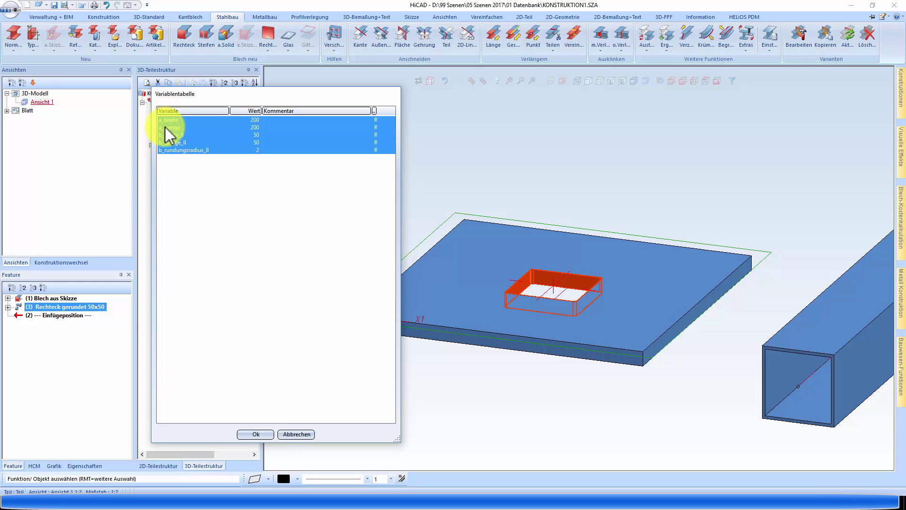
{"action": "left_click", "coordinate": [289, 435]}
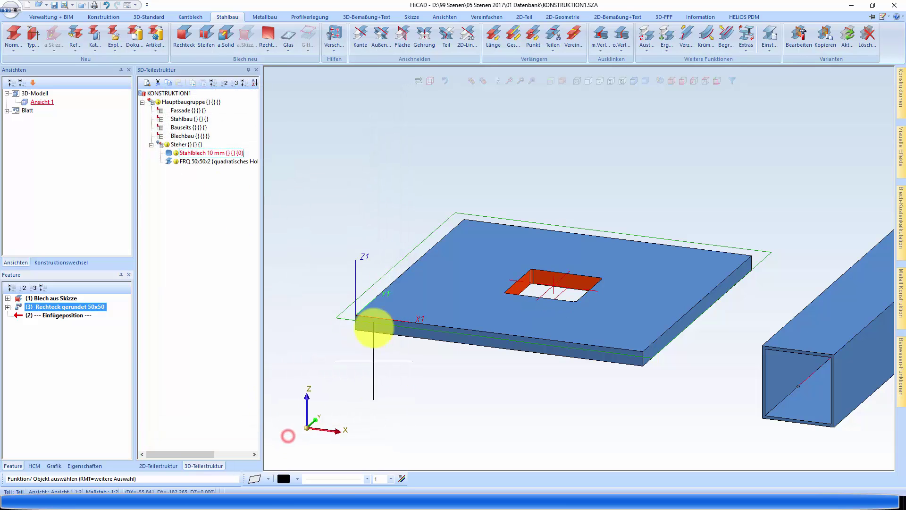
{"action": "scroll", "coordinate": [479, 290], "scroll_direction": "down", "scroll_amount": 3}
{"action": "scroll", "coordinate": [470, 295], "scroll_direction": "up", "scroll_amount": 3}
{"action": "scroll", "coordinate": [453, 300], "scroll_direction": "up", "scroll_amount": 1}
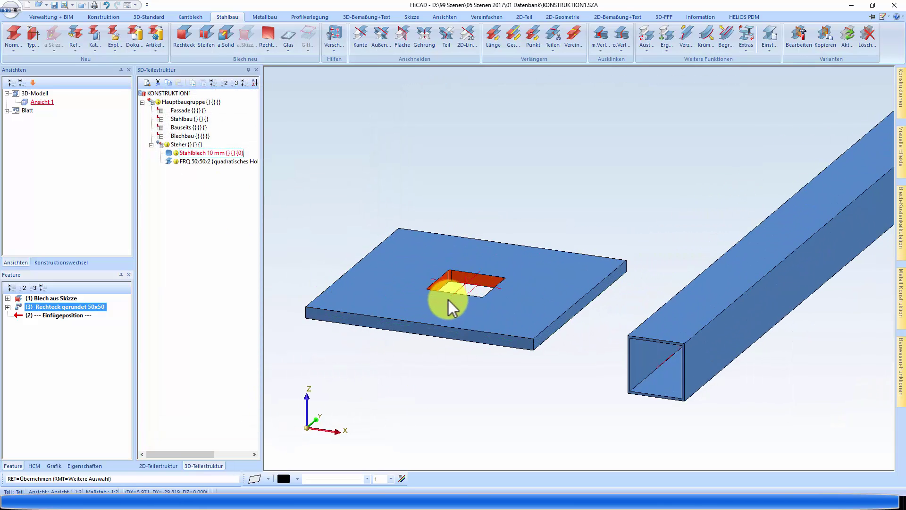
{"action": "scroll", "coordinate": [448, 300], "scroll_direction": "down", "scroll_amount": 2}
{"action": "key", "text": "Return"}
{"action": "scroll", "coordinate": [489, 284], "scroll_direction": "up", "scroll_amount": 3}
{"action": "scroll", "coordinate": [423, 269], "scroll_direction": "down", "scroll_amount": 3}
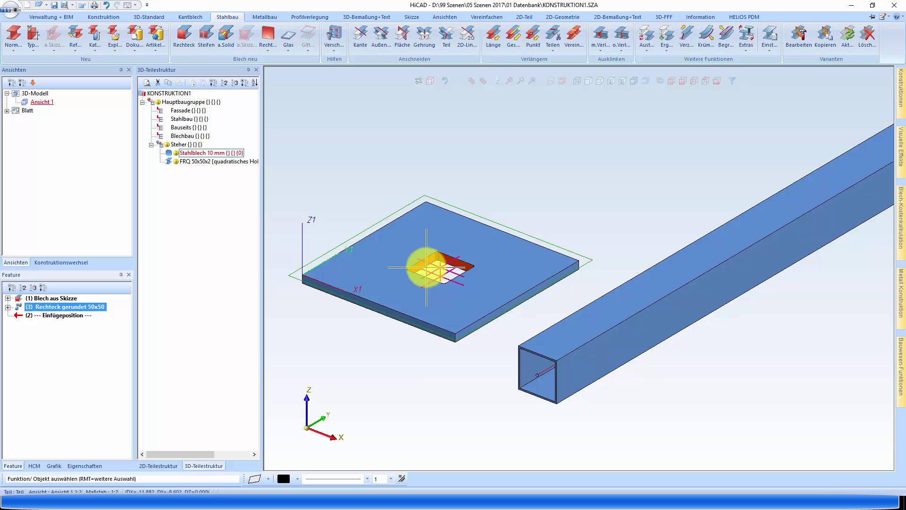
Move the plate's local axes to the cutout.
{"action": "left_click", "coordinate": [584, 367]}
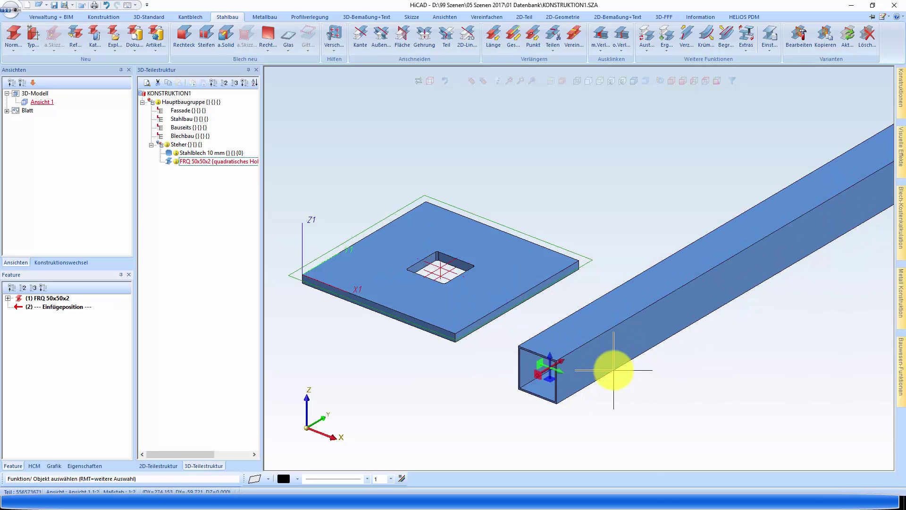
{"action": "scroll", "coordinate": [310, 259], "scroll_direction": "up", "scroll_amount": 2}
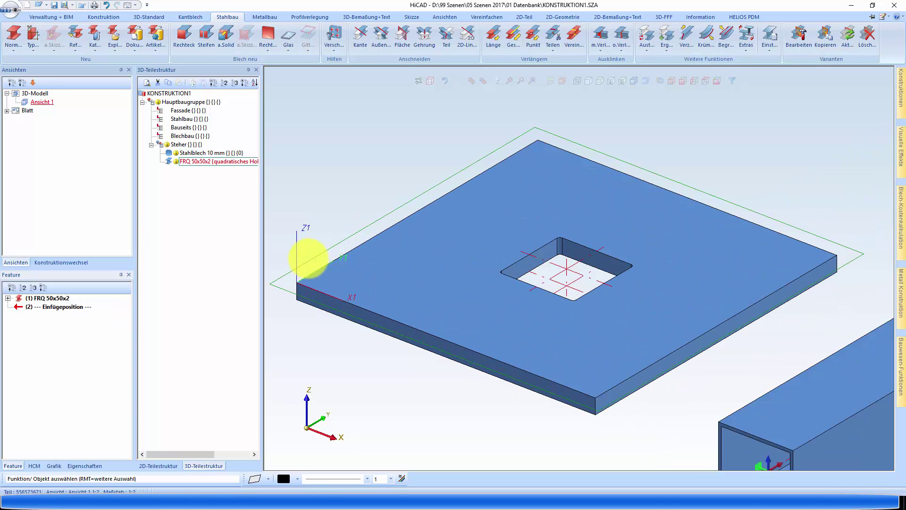
{"action": "right_click", "coordinate": [307, 259]}
{"action": "left_click", "coordinate": [378, 478]}
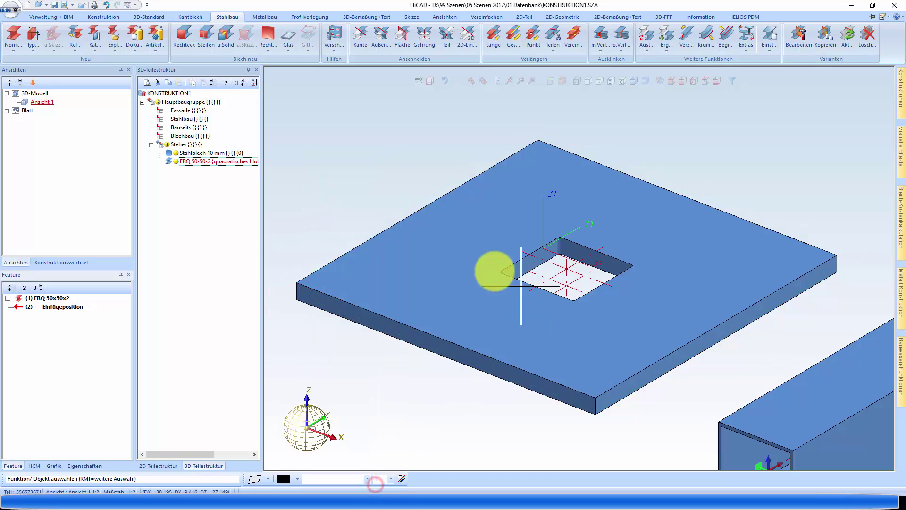
{"action": "left_click", "coordinate": [436, 282]}
{"action": "scroll", "coordinate": [430, 276], "scroll_direction": "down", "scroll_amount": 2}
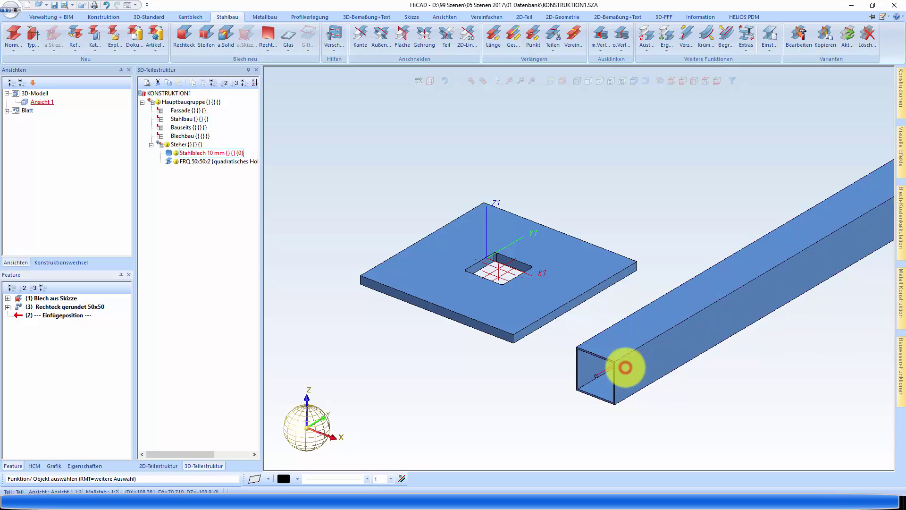
Activate the square tube and bring up options for its FRQ 50x50x2 profile feature.
{"action": "left_click", "coordinate": [623, 371]}
{"action": "left_click", "coordinate": [53, 298]}
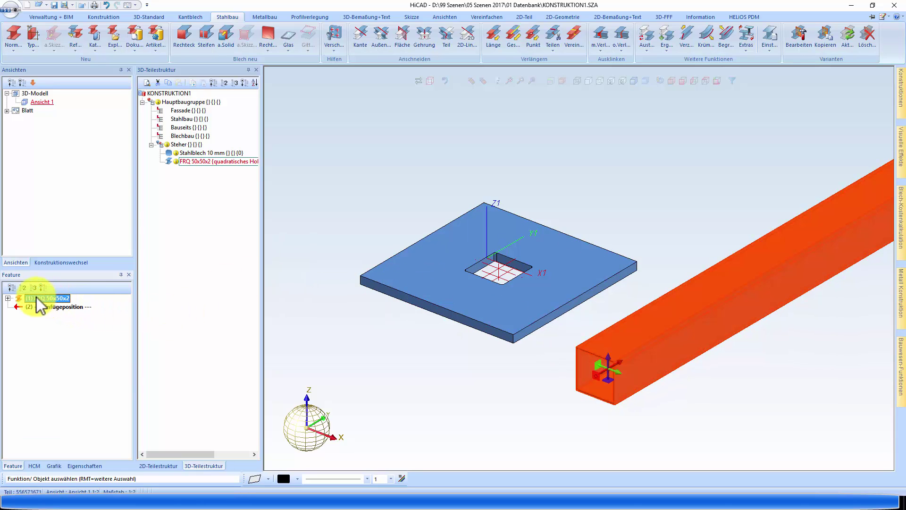
{"action": "right_click", "coordinate": [49, 299]}
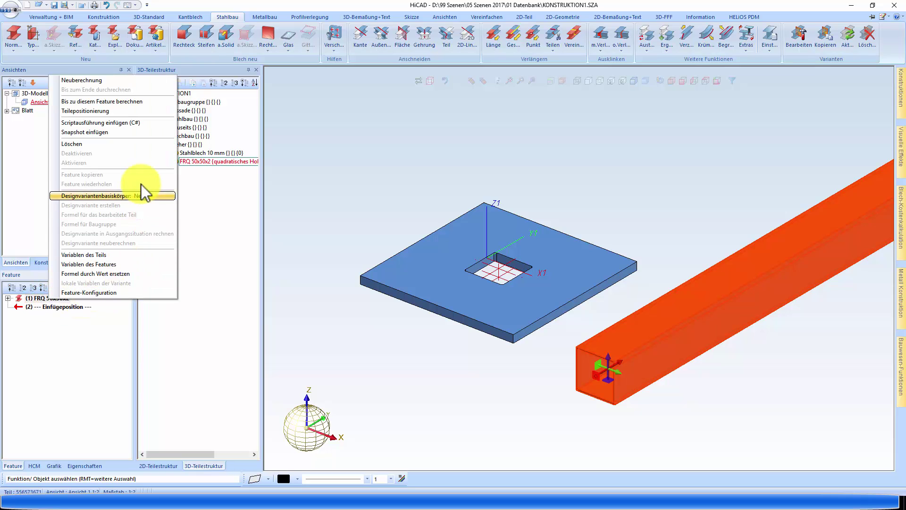
Insert the FRQ 50x50x2 post upright at the plate origin, inside the 50 × 50 cutout.
{"action": "left_click", "coordinate": [83, 112]}
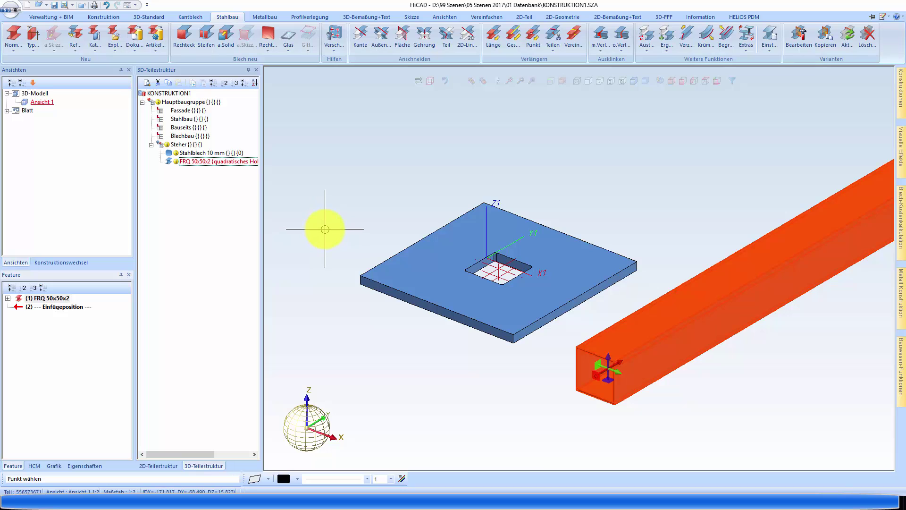
{"action": "scroll", "coordinate": [334, 323], "scroll_direction": "down", "scroll_amount": 1}
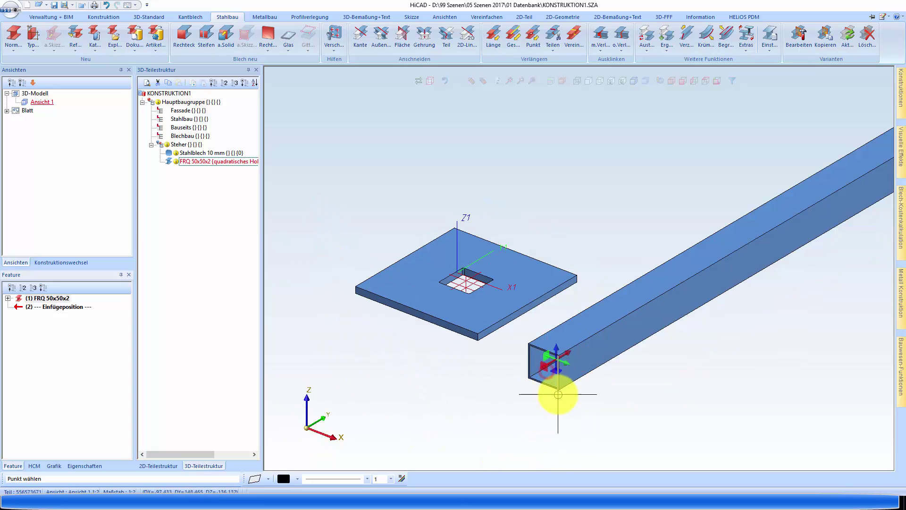
{"action": "scroll", "coordinate": [472, 286], "scroll_direction": "up", "scroll_amount": 3}
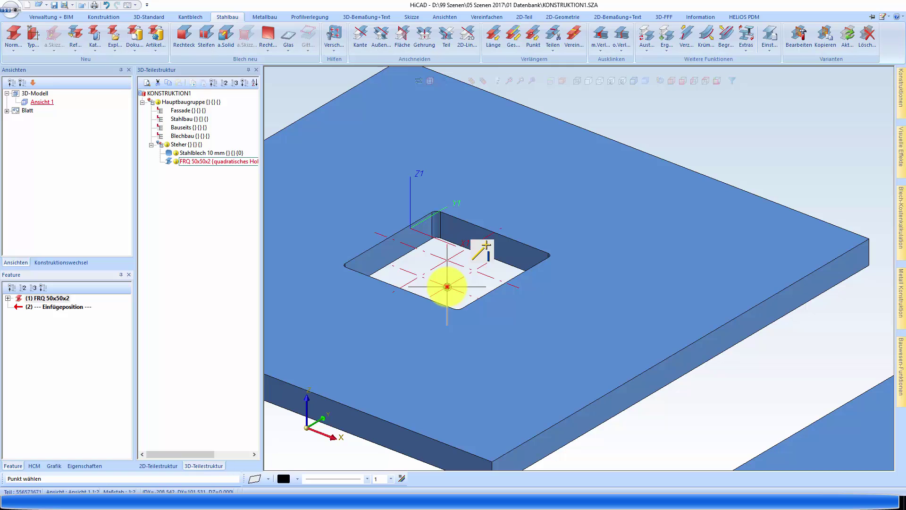
{"action": "left_click", "coordinate": [447, 287]}
{"action": "scroll", "coordinate": [447, 287], "scroll_direction": "down", "scroll_amount": 5}
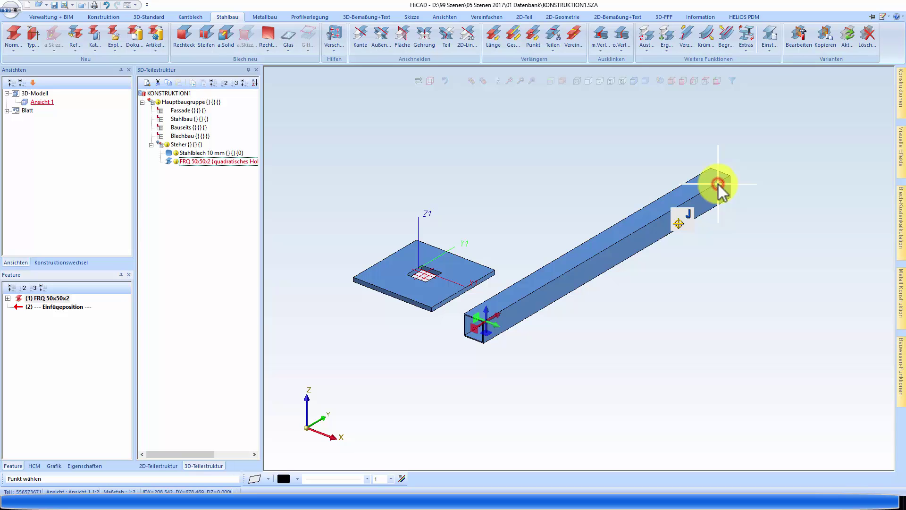
{"action": "scroll", "coordinate": [398, 293], "scroll_direction": "up", "scroll_amount": 3}
{"action": "scroll", "coordinate": [556, 243], "scroll_direction": "up", "scroll_amount": 2}
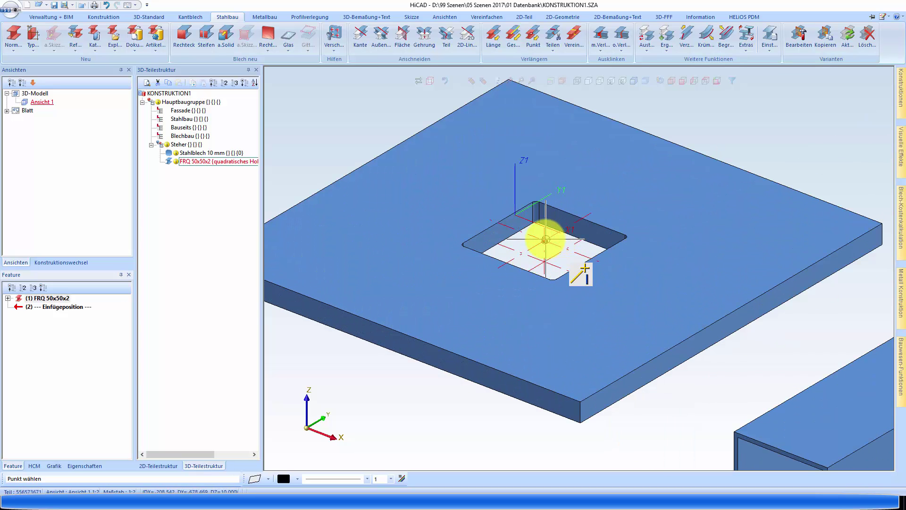
{"action": "scroll", "coordinate": [546, 240], "scroll_direction": "down", "scroll_amount": 3}
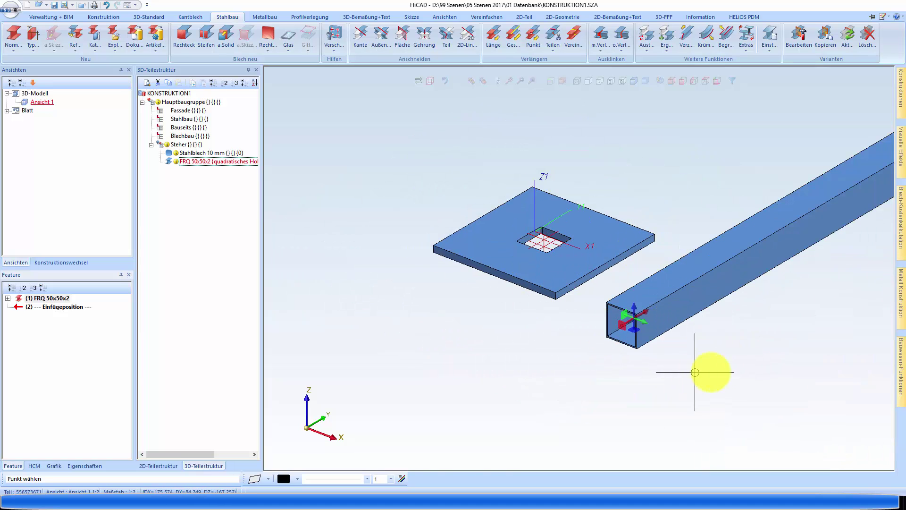
{"action": "left_click", "coordinate": [542, 355]}
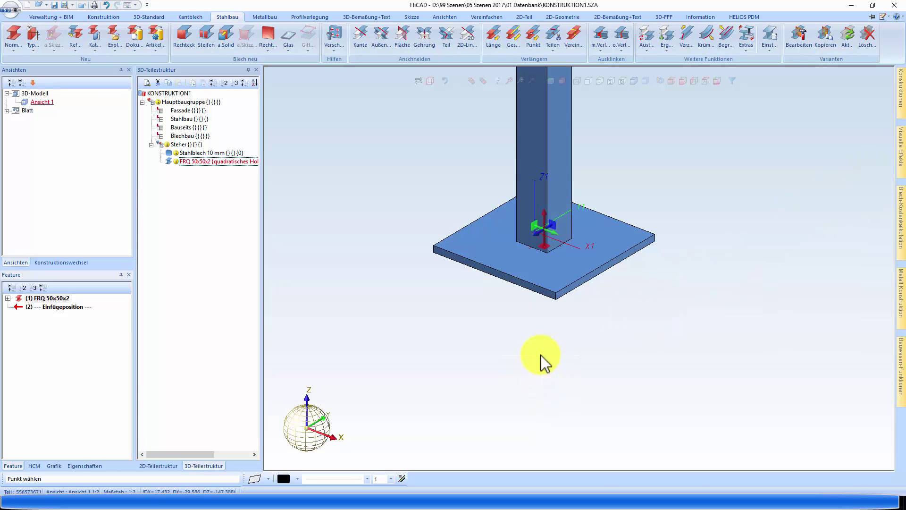
{"action": "scroll", "coordinate": [557, 302], "scroll_direction": "up", "scroll_amount": 5}
Change the post's Gesamtlänge from 780 to 1500.
{"action": "mouse_move", "coordinate": [540, 223]}
{"action": "middle_mouse_down"}
{"action": "mouse_move", "coordinate": [540, 207]}
{"action": "mouse_move", "coordinate": [542, 223]}
{"action": "mouse_move", "coordinate": [632, 269]}
{"action": "middle_mouse_up"}
{"action": "scroll", "coordinate": [595, 292], "scroll_direction": "down", "scroll_amount": 3}
{"action": "middle_click_drag", "start_coordinate": [596, 292], "coordinate": [576, 353]}
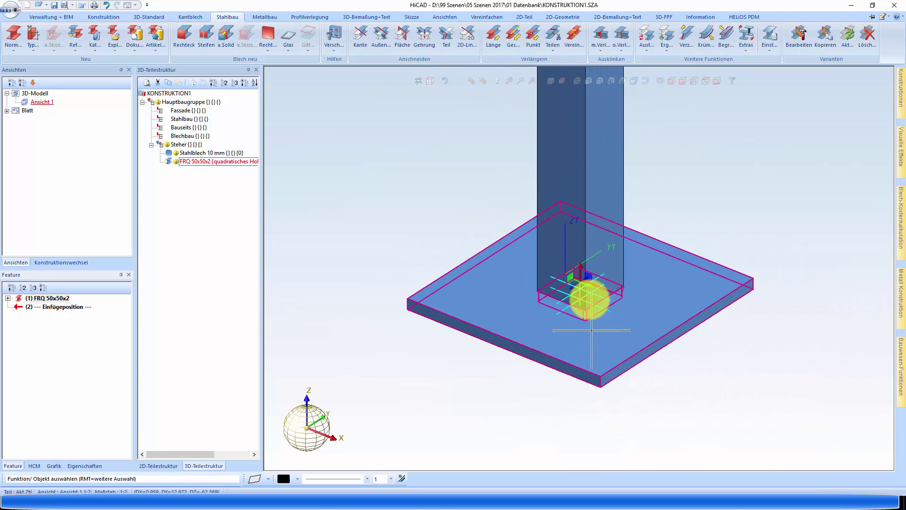
{"action": "left_click", "coordinate": [8, 299]}
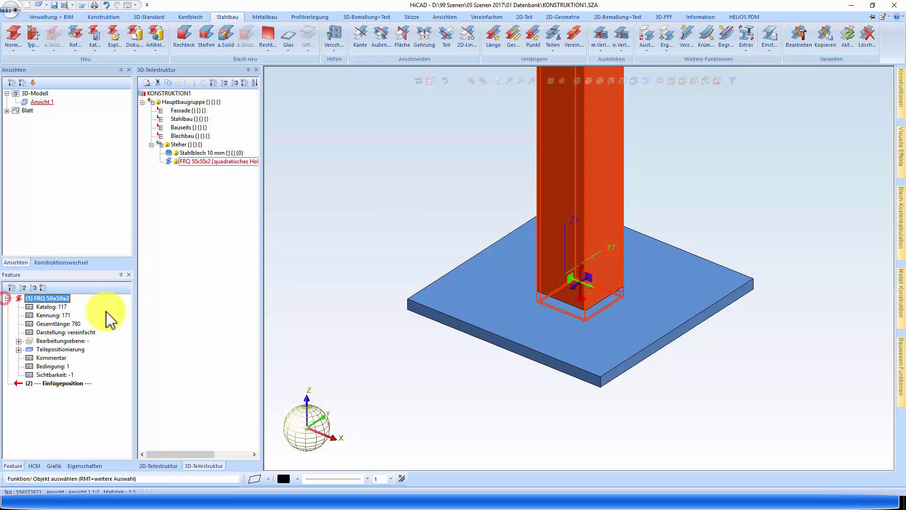
{"action": "double_click", "coordinate": [55, 324]}
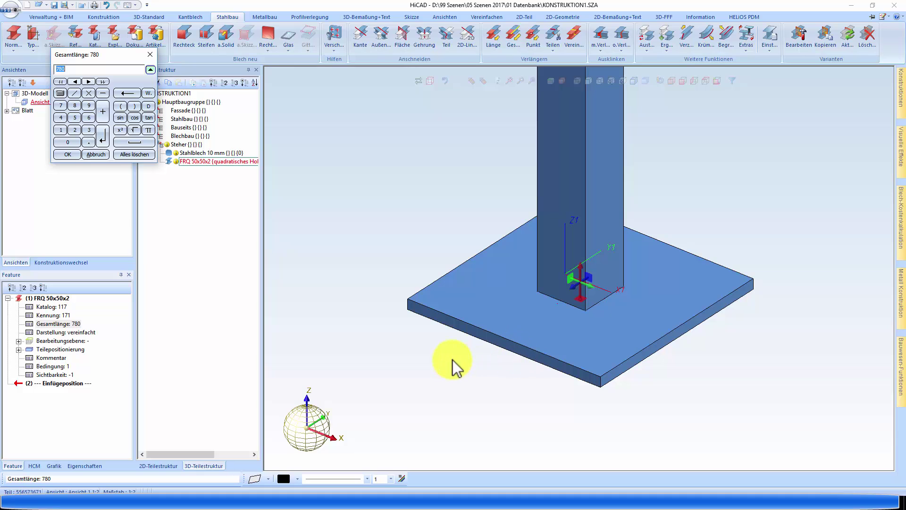
{"action": "type", "text": "500"}
{"action": "key", "text": "Return"}
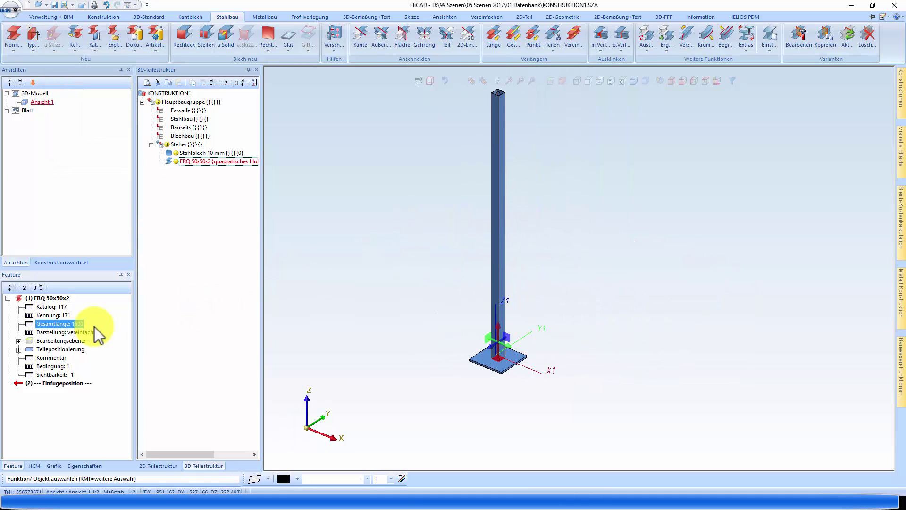
Link Gesamtlänge to the formula c_laenge-steher and open its formula editor.
{"action": "double_click", "coordinate": [63, 324]}
{"action": "type", "text": "c_l"}
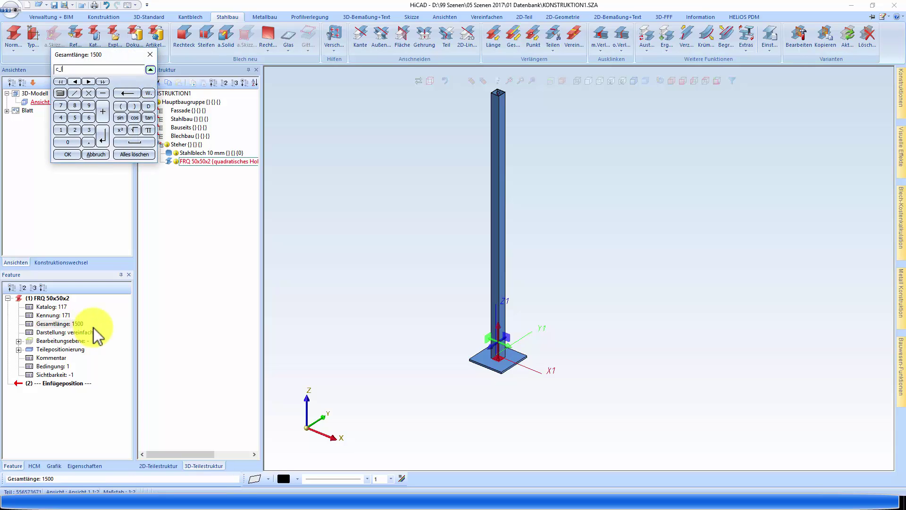
{"action": "type", "text": "enge-steher"}
{"action": "key", "text": "Return"}
{"action": "key", "text": "Return"}
{"action": "key", "text": "Return"}
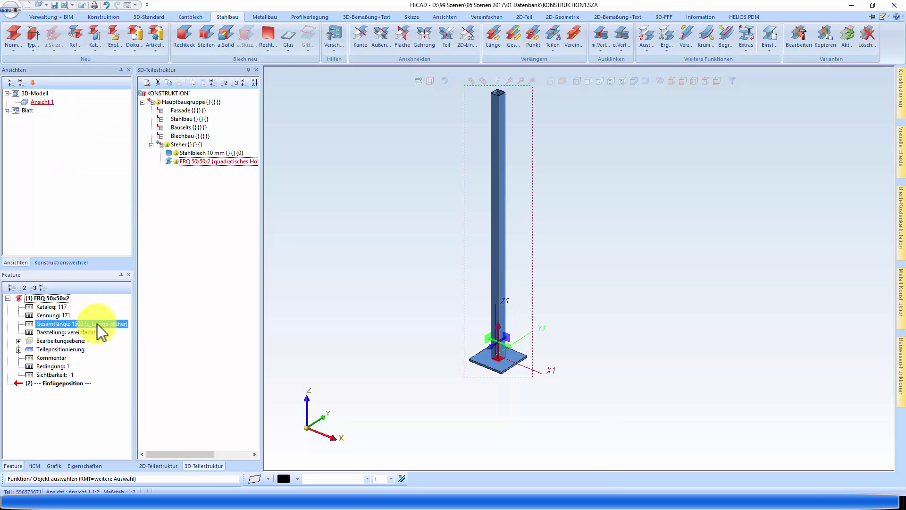
{"action": "right_click", "coordinate": [97, 325]}
{"action": "left_click", "coordinate": [126, 330]}
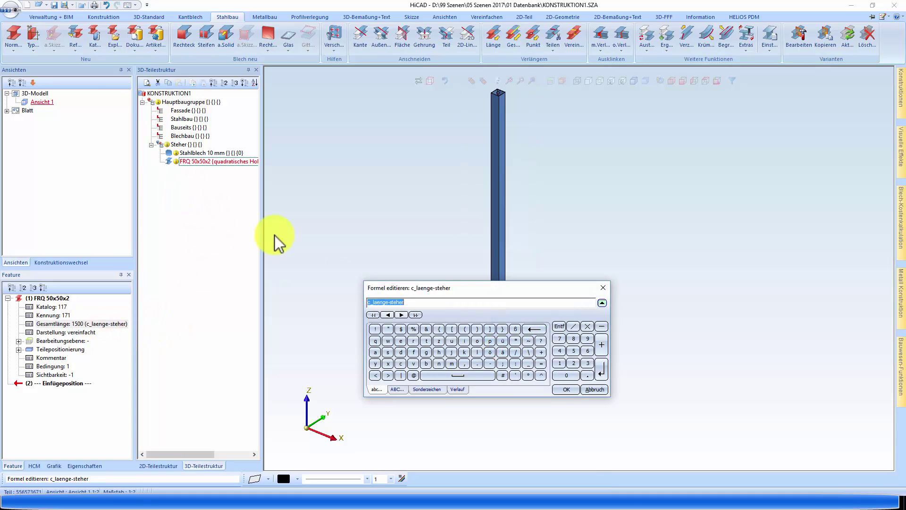
Correct the length formula to c_laenge_steher and inspect the resulting undefined-variable error.
{"action": "left_click", "coordinate": [391, 302]}
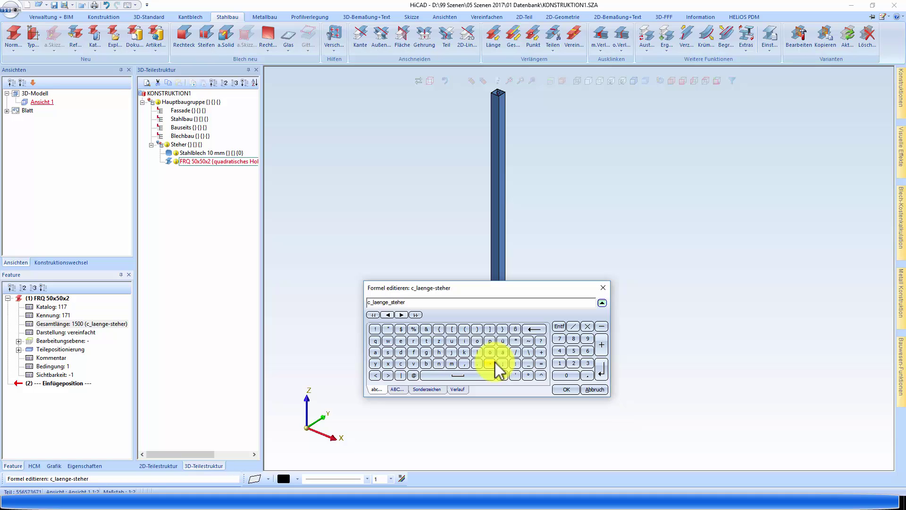
{"action": "double_click", "coordinate": [423, 301]}
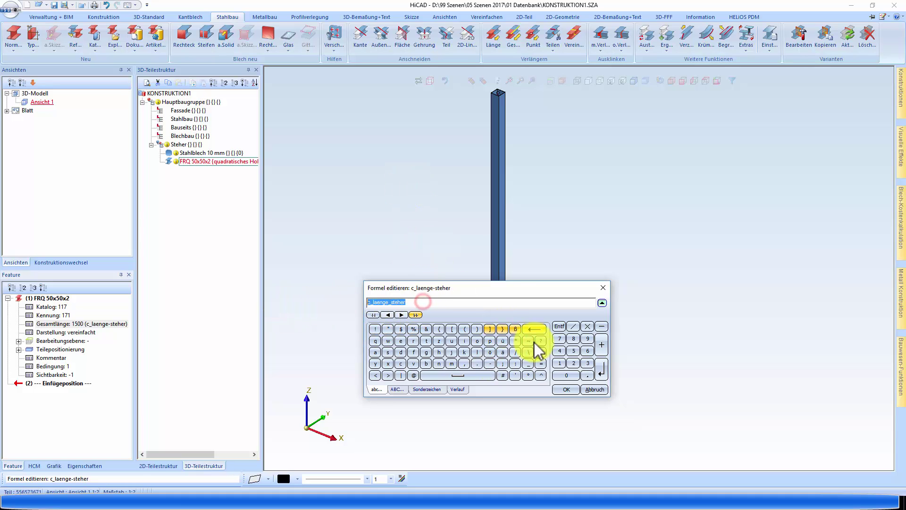
{"action": "left_click", "coordinate": [564, 389]}
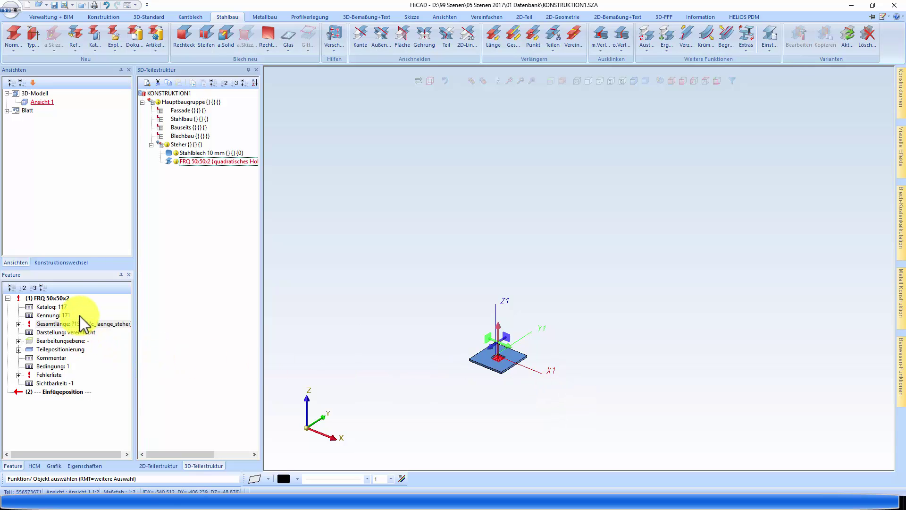
{"action": "scroll", "coordinate": [536, 395], "scroll_direction": "up", "scroll_amount": 3}
{"action": "scroll", "coordinate": [542, 338], "scroll_direction": "up", "scroll_amount": 3}
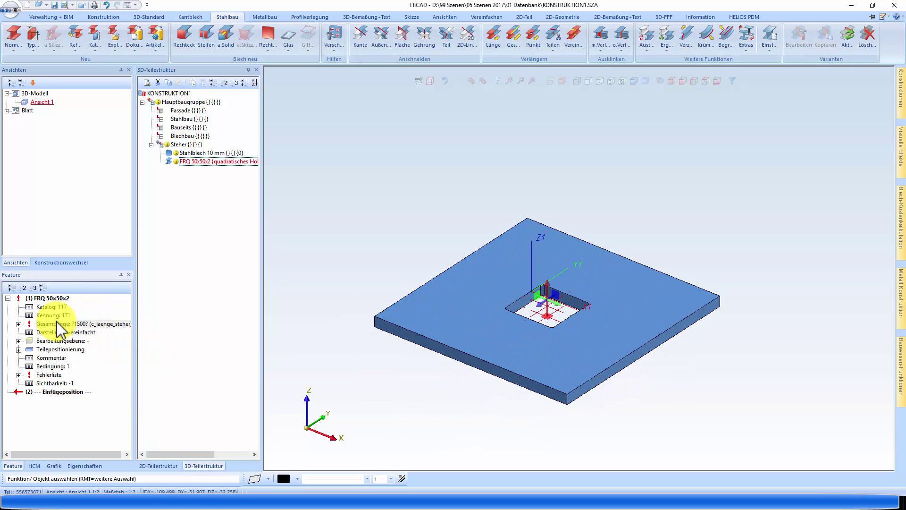
{"action": "left_click", "coordinate": [19, 324]}
{"action": "left_click", "coordinate": [79, 333]}
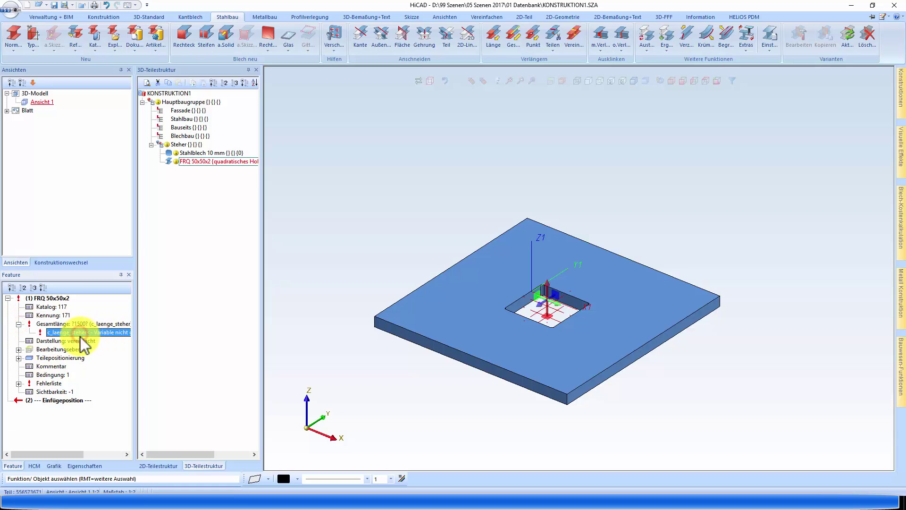
{"action": "left_click", "coordinate": [23, 383]}
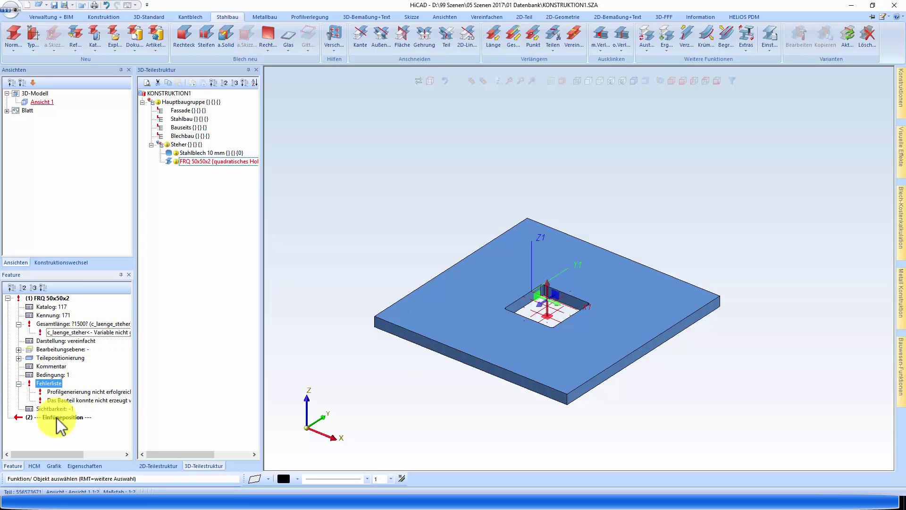
Delete the variables c_laenge and steher from the Variablentabelle.
{"action": "right_click", "coordinate": [58, 432]}
{"action": "left_click", "coordinate": [94, 399]}
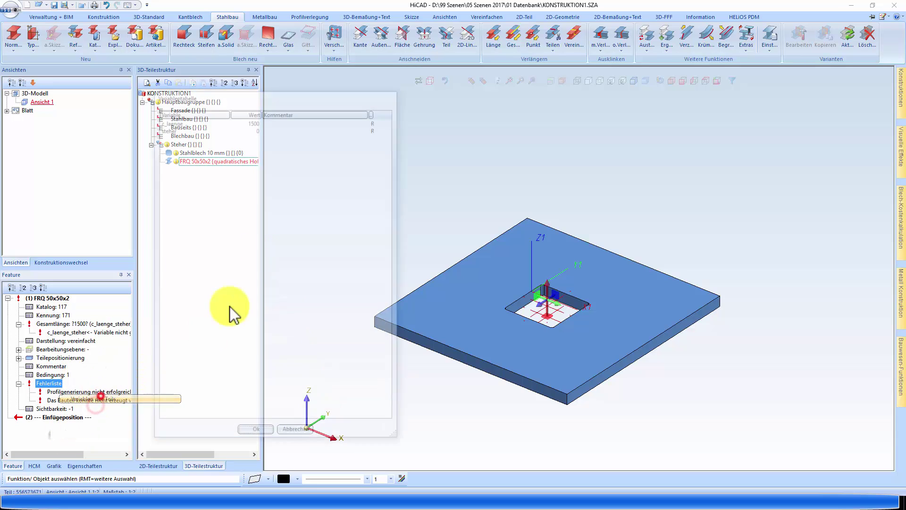
{"action": "left_click_drag", "start_coordinate": [263, 128], "coordinate": [181, 121]}
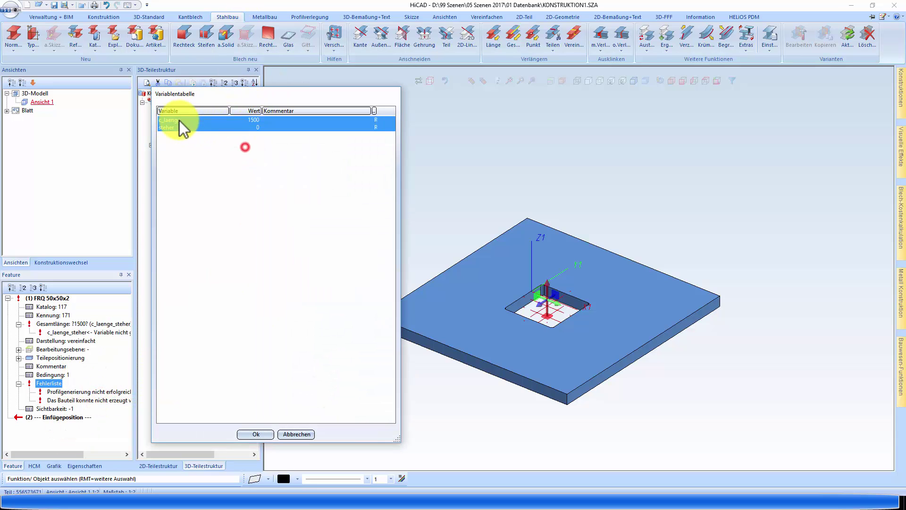
{"action": "right_click", "coordinate": [179, 122]}
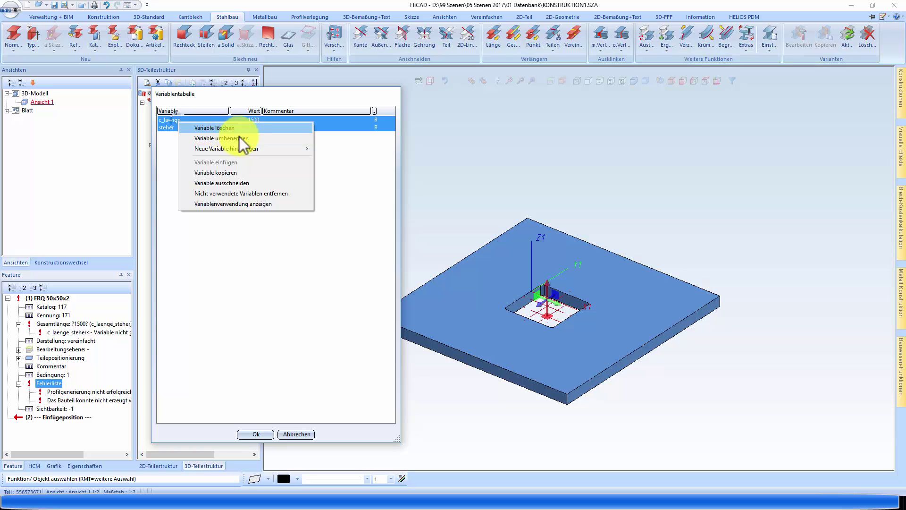
{"action": "left_click", "coordinate": [226, 127]}
{"action": "left_click", "coordinate": [256, 434]}
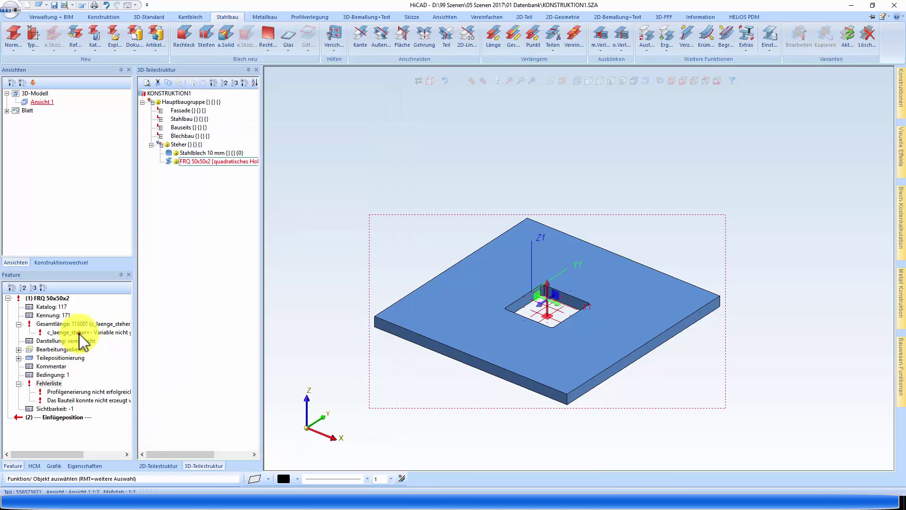
Recheck the c_laenge_steher formula and confirm it unchanged.
{"action": "left_click", "coordinate": [74, 333]}
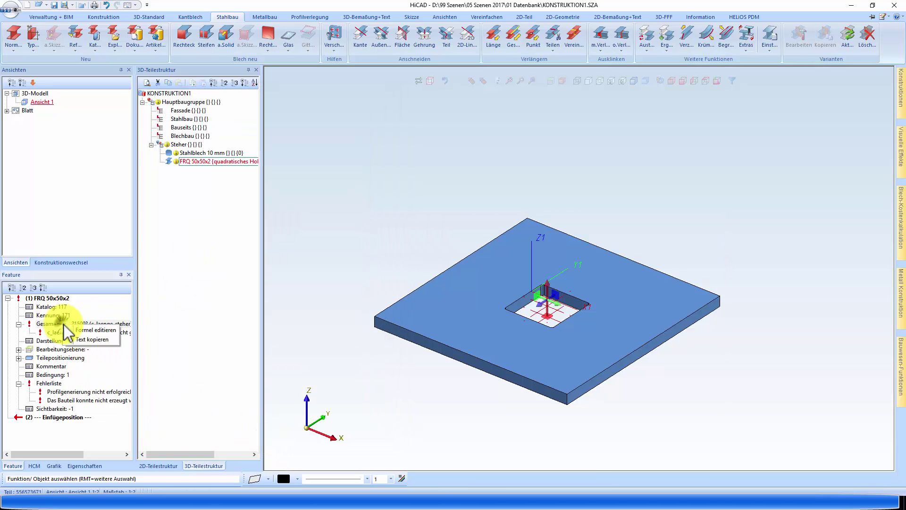
{"action": "left_click", "coordinate": [95, 330]}
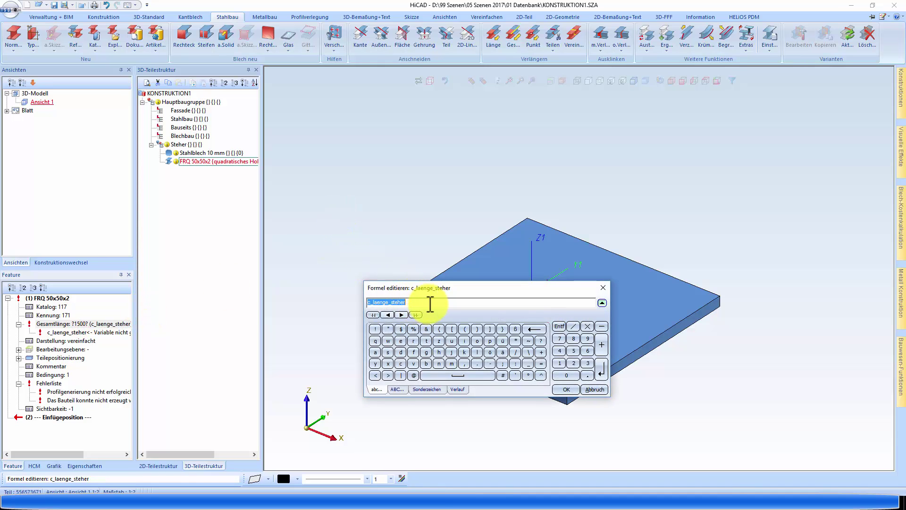
{"action": "left_click_drag", "start_coordinate": [428, 304], "coordinate": [273, 318]}
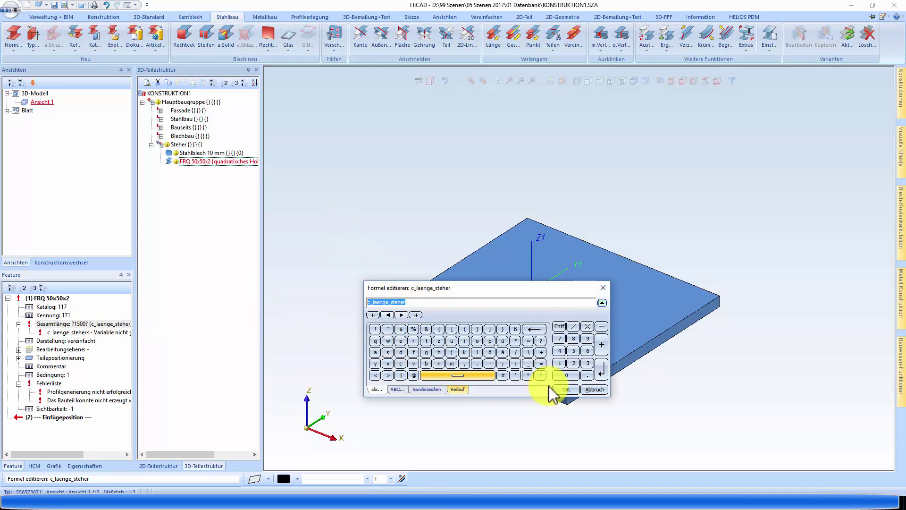
{"action": "left_click", "coordinate": [565, 389]}
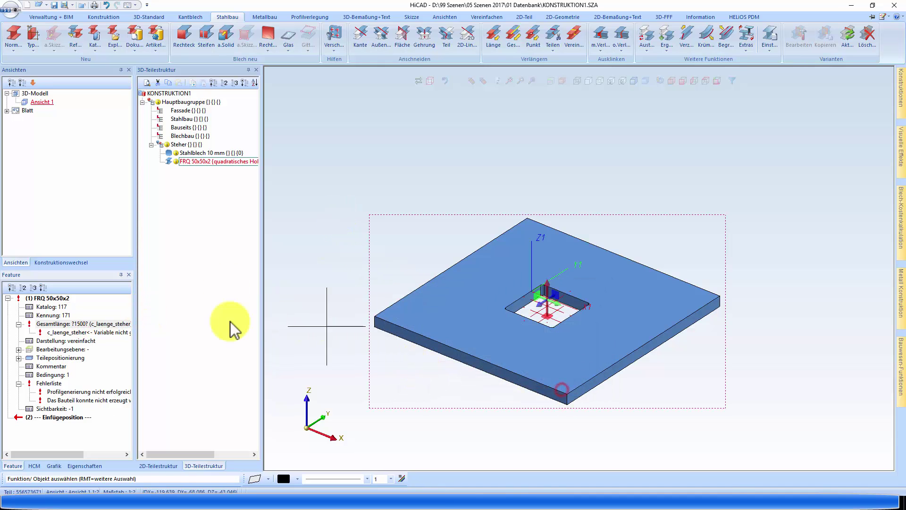
{"action": "left_click", "coordinate": [17, 324]}
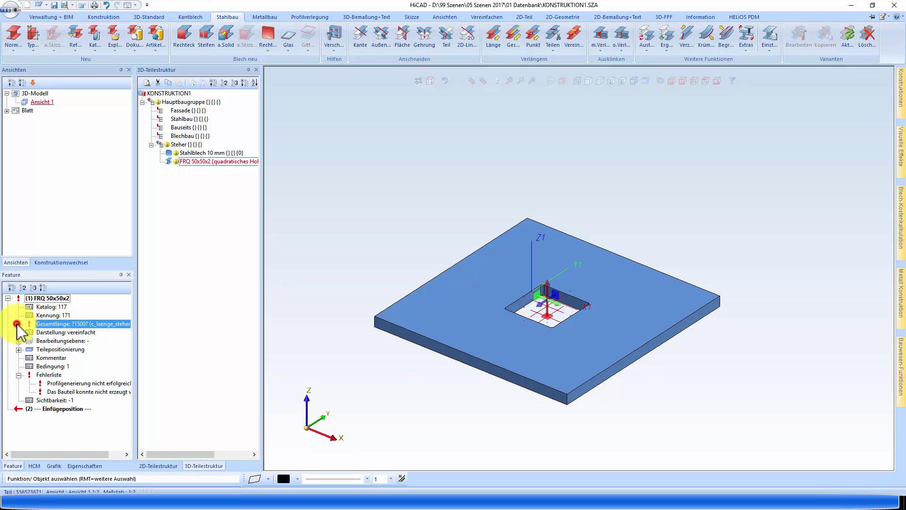
{"action": "left_click", "coordinate": [180, 145]}
Add numeric variable c_laenge_steher = 1500 to the Steher assembly's variable table.
{"action": "right_click", "coordinate": [74, 362]}
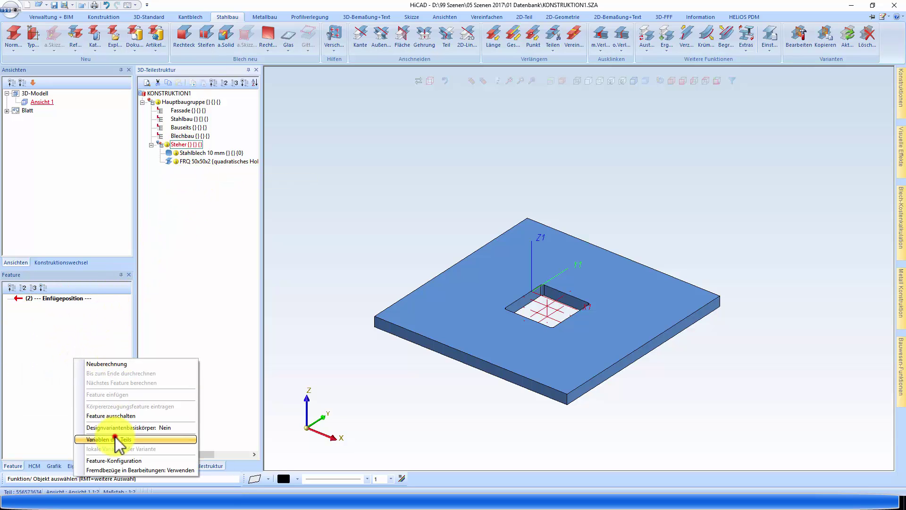
{"action": "left_click", "coordinate": [115, 438]}
{"action": "right_click", "coordinate": [184, 138]}
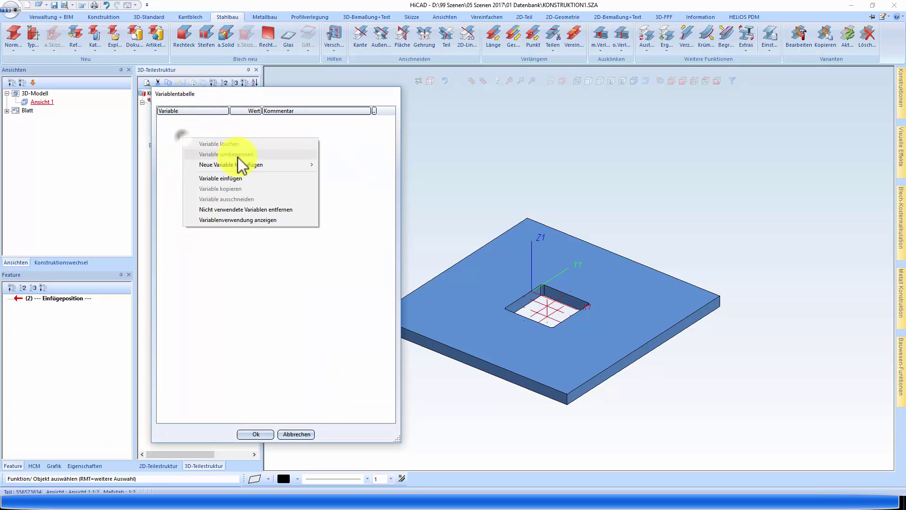
{"action": "left_click", "coordinate": [243, 181]}
{"action": "left_click", "coordinate": [461, 271]}
{"action": "right_click", "coordinate": [179, 124]}
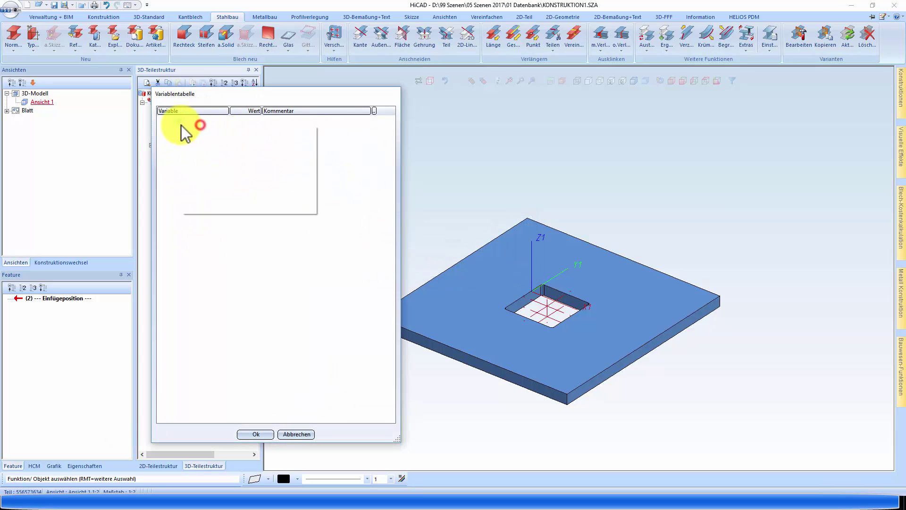
{"action": "left_click", "coordinate": [334, 153]}
{"action": "type", "text": "c_laenge_steher"}
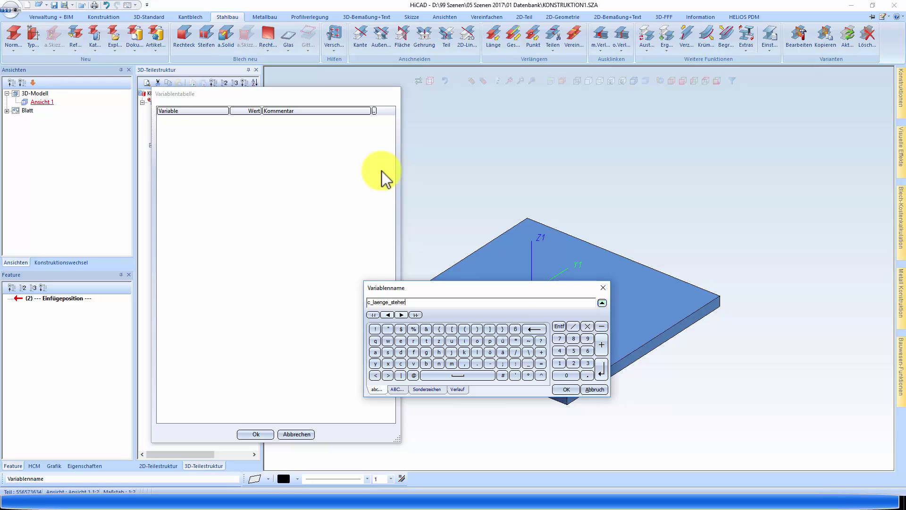
{"action": "key", "text": "Return"}
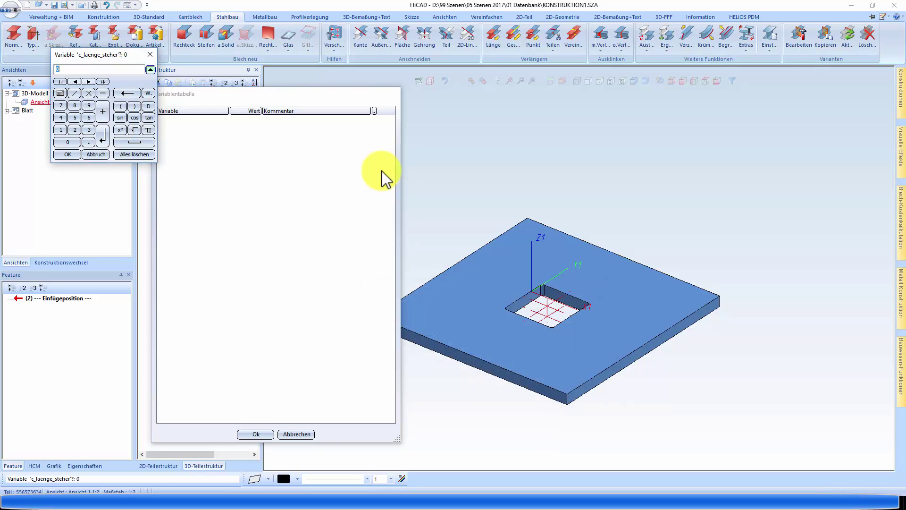
{"action": "type", "text": "1500"}
{"action": "key", "text": "Return"}
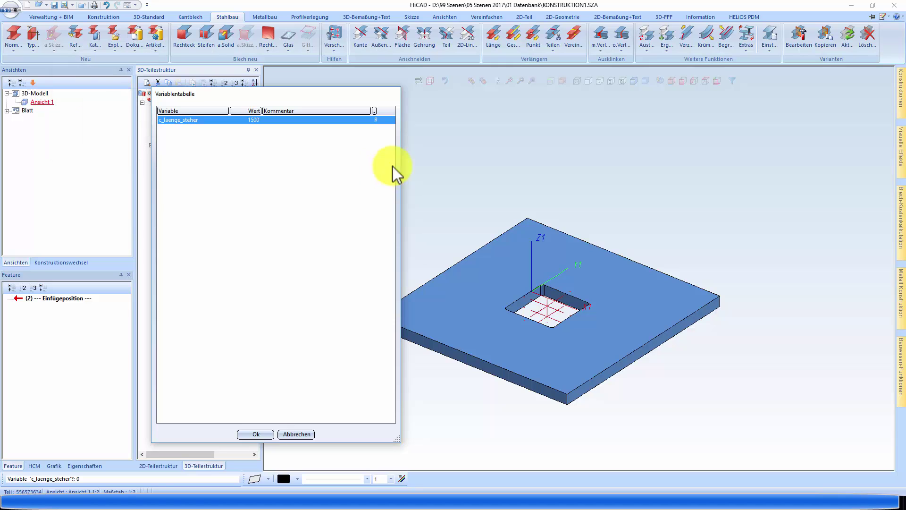
{"action": "left_click", "coordinate": [256, 434]}
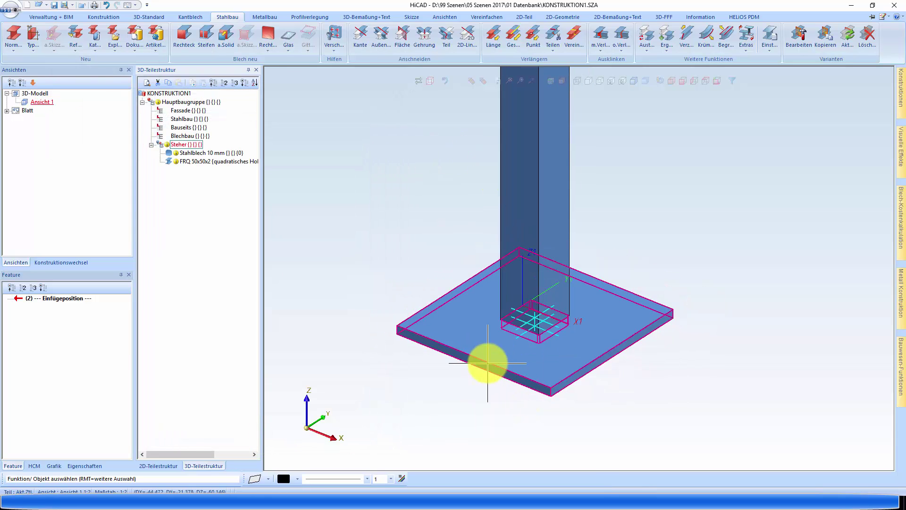
Review the FRQ post's own variables, then close the table.
{"action": "left_click", "coordinate": [213, 162]}
{"action": "right_click", "coordinate": [66, 402]}
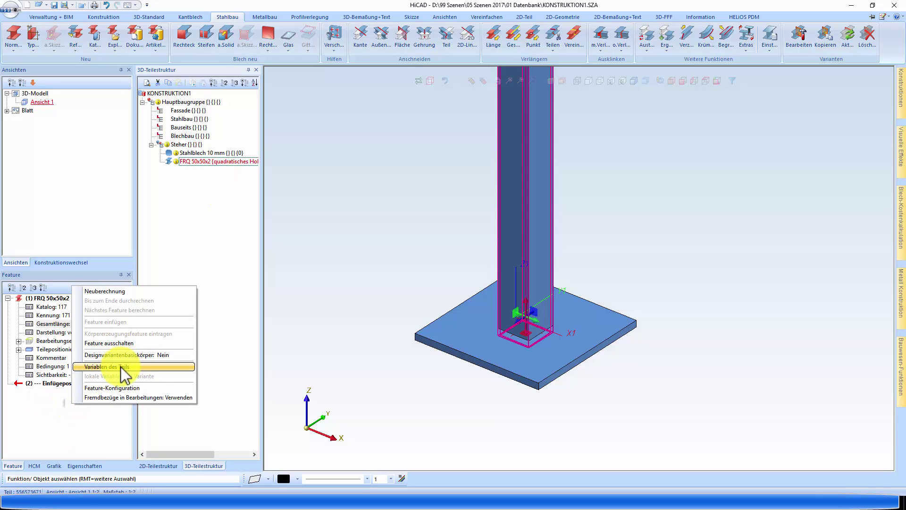
{"action": "left_click", "coordinate": [121, 367]}
{"action": "left_click", "coordinate": [297, 434]}
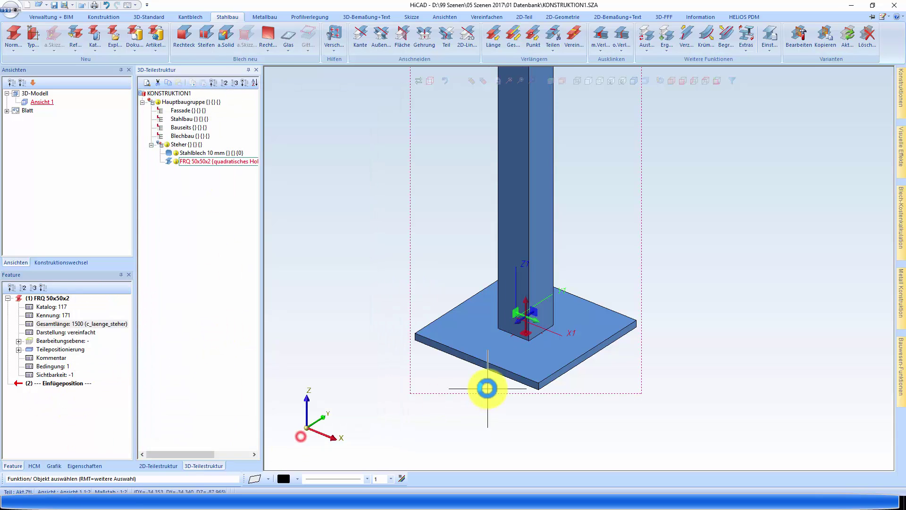
{"action": "scroll", "coordinate": [486, 401], "scroll_direction": "down", "scroll_amount": 3}
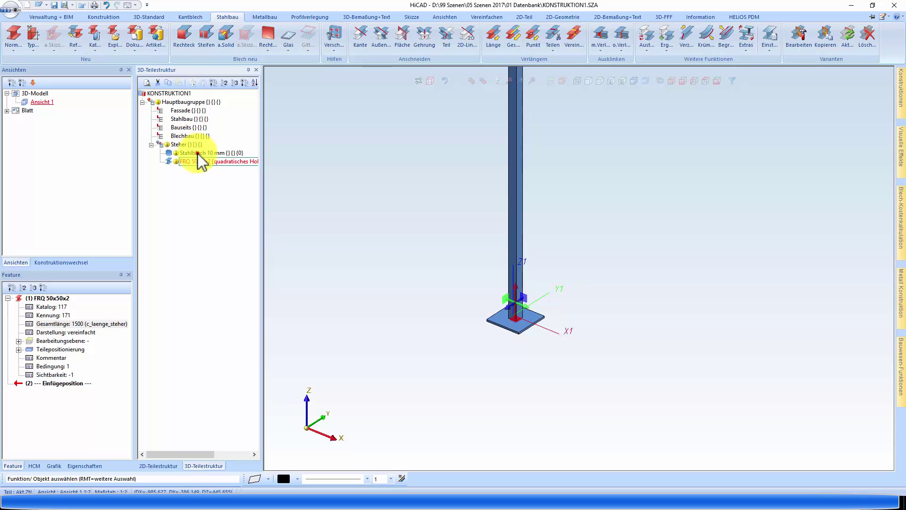
Cut the five size variables out of the steel plate's variable table.
{"action": "left_click", "coordinate": [197, 153]}
{"action": "right_click", "coordinate": [52, 374]}
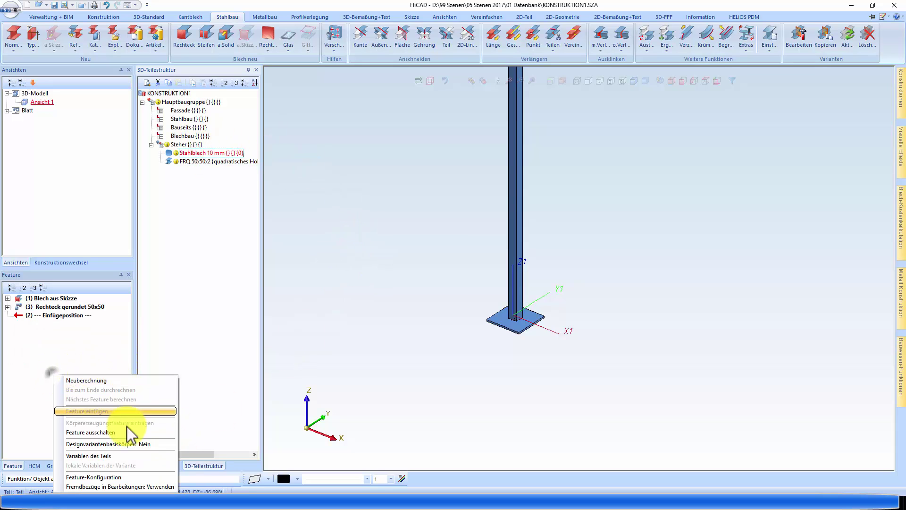
{"action": "left_click", "coordinate": [111, 454]}
{"action": "left_click_drag", "start_coordinate": [257, 241], "coordinate": [199, 110]}
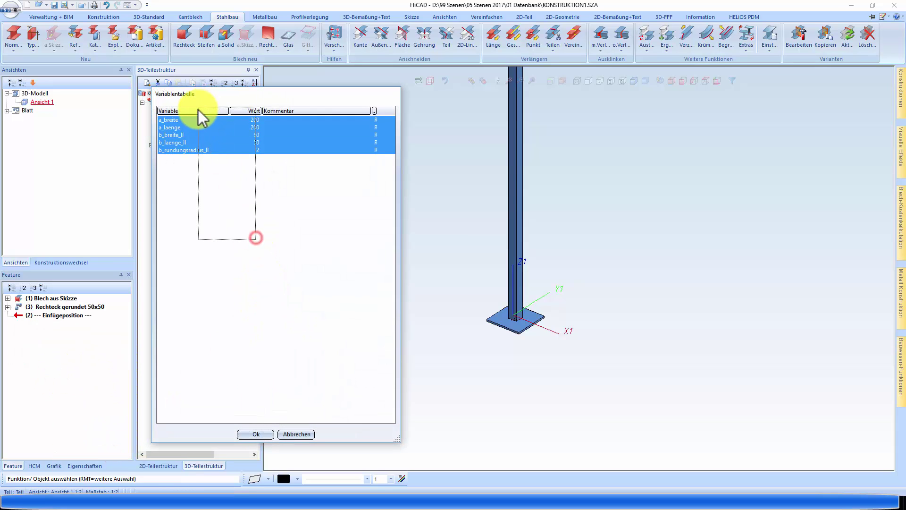
{"action": "right_click", "coordinate": [175, 145]}
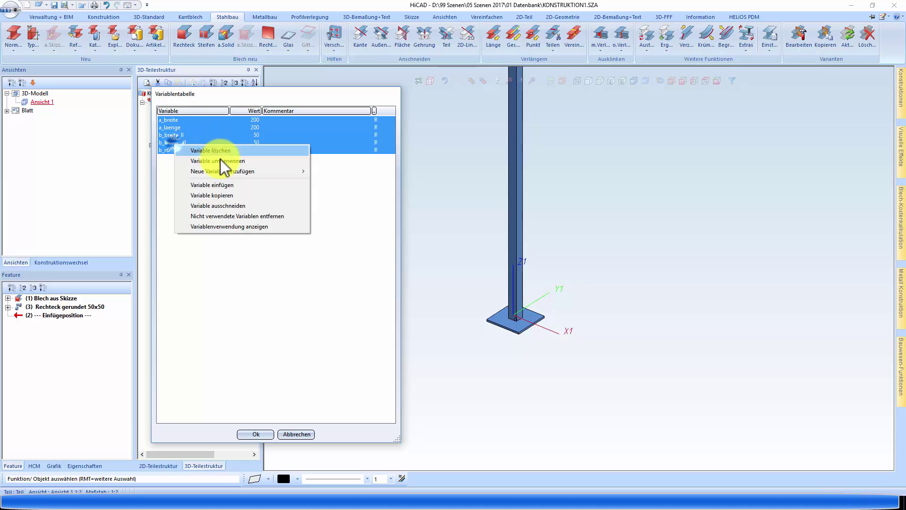
{"action": "left_click", "coordinate": [227, 206]}
{"action": "left_click", "coordinate": [253, 432]}
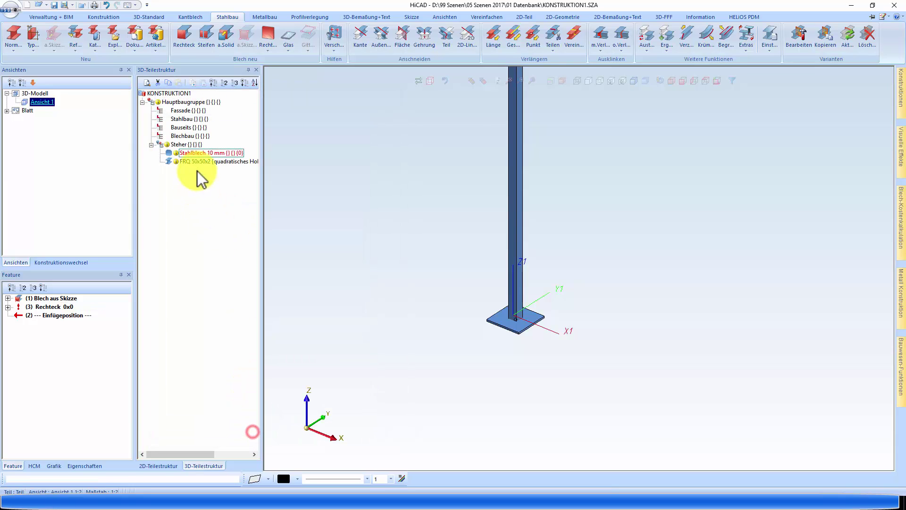
Paste the five plate variables into the Steher assembly's variable table.
{"action": "left_click", "coordinate": [182, 145]}
{"action": "right_click", "coordinate": [101, 367]}
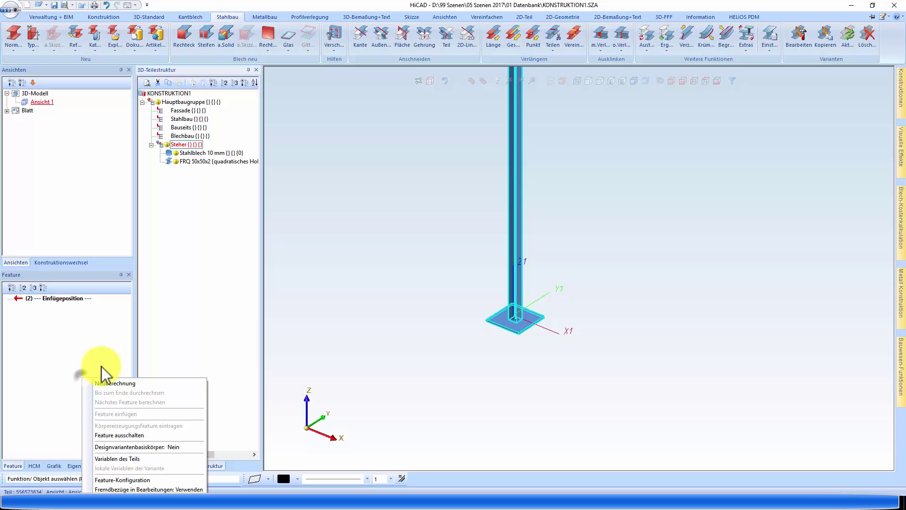
{"action": "left_click", "coordinate": [127, 459]}
{"action": "right_click", "coordinate": [198, 159]}
{"action": "left_click", "coordinate": [239, 201]}
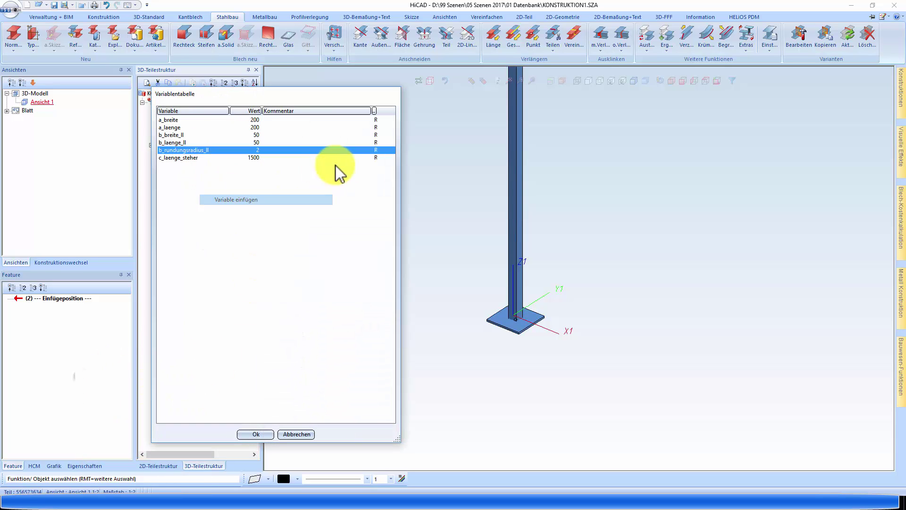
Set b_breite_ll and b_laenge_ll to 52, a_breite to 450, a_laenge to 150.
{"action": "double_click", "coordinate": [254, 136]}
{"action": "type", "text": "52"}
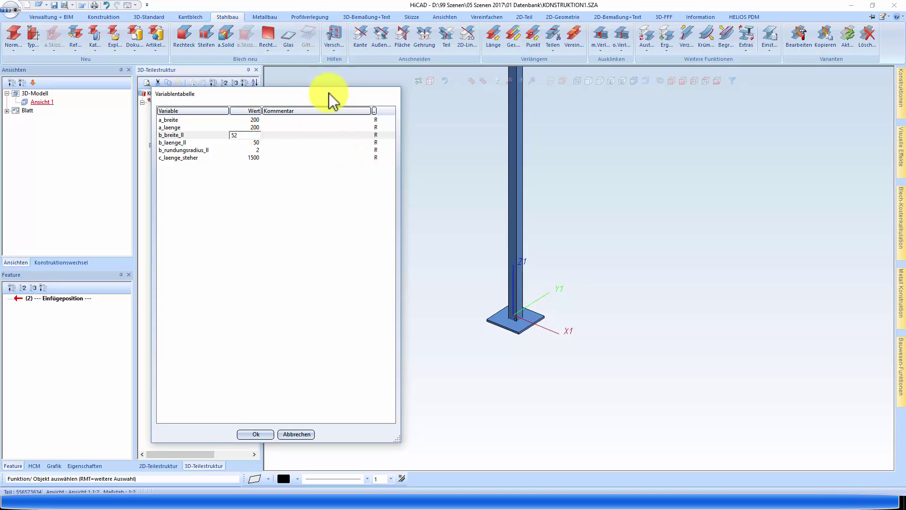
{"action": "left_click", "coordinate": [257, 144]}
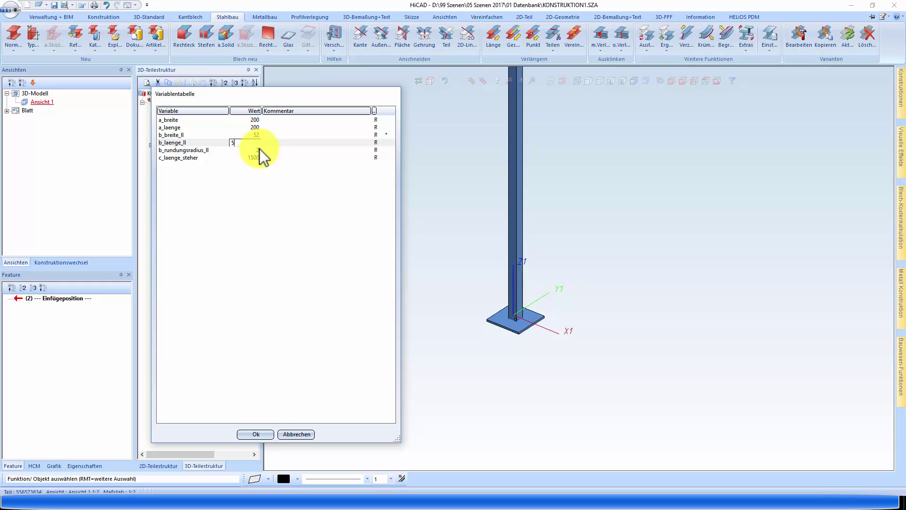
{"action": "type", "text": "2"}
{"action": "double_click", "coordinate": [253, 120]}
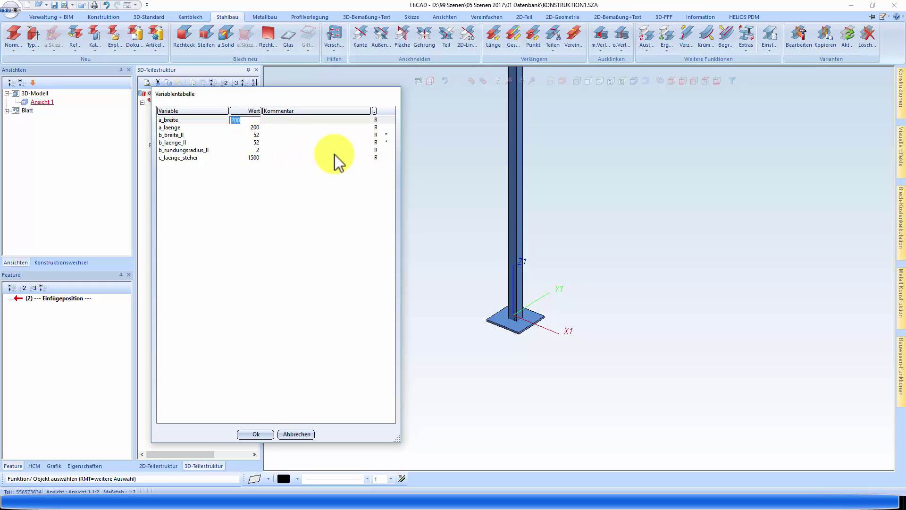
{"action": "type", "text": "450"}
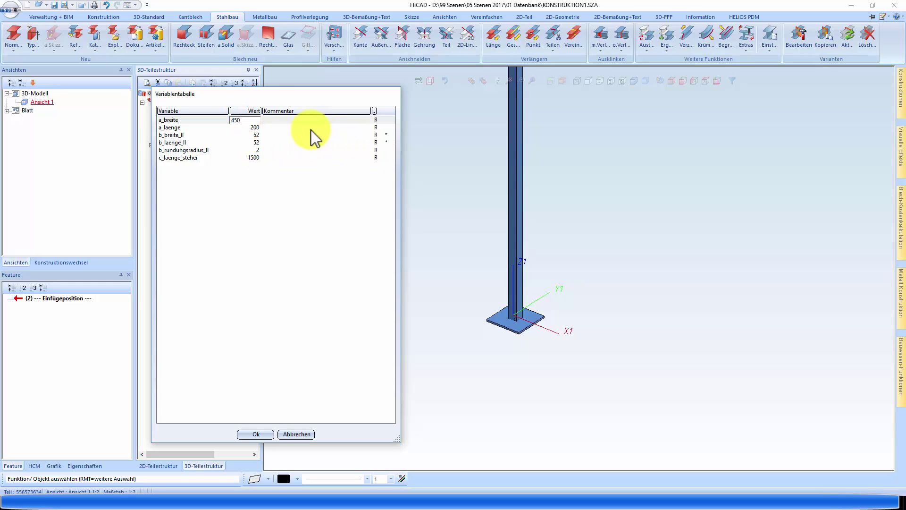
{"action": "left_click", "coordinate": [255, 128]}
{"action": "type", "text": "15"}
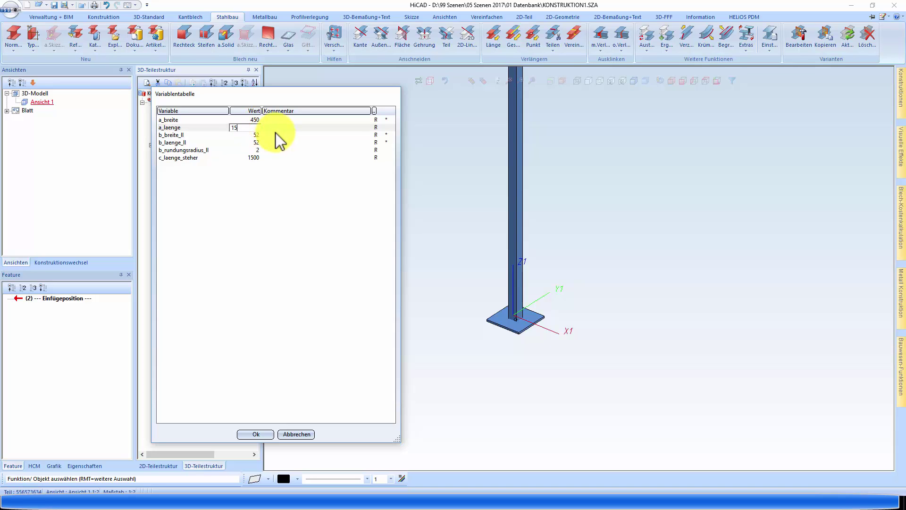
{"action": "type", "text": "0"}
{"action": "left_click", "coordinate": [255, 434]}
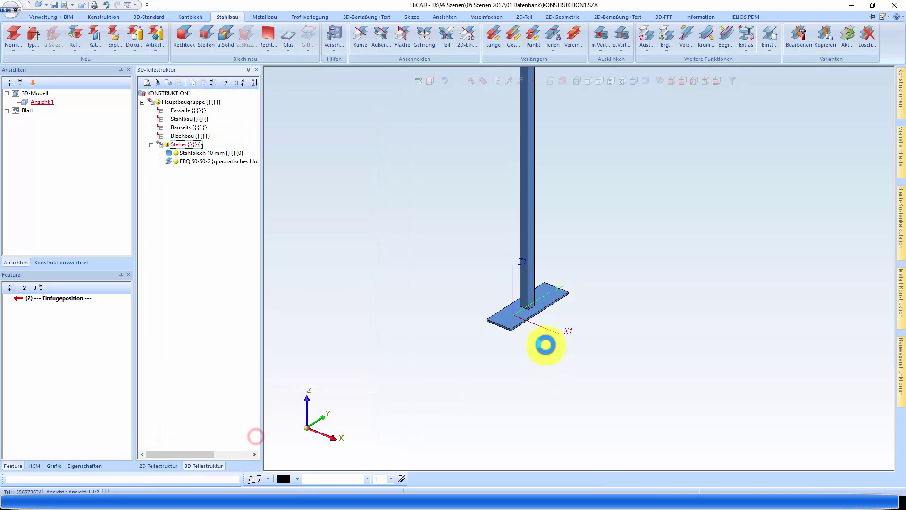
{"action": "scroll", "coordinate": [532, 299], "scroll_direction": "up", "scroll_amount": 3}
{"action": "scroll", "coordinate": [503, 281], "scroll_direction": "up", "scroll_amount": 4}
{"action": "mouse_move", "coordinate": [503, 262]}
{"action": "middle_mouse_down"}
{"action": "mouse_move", "coordinate": [462, 171]}
{"action": "mouse_move", "coordinate": [498, 262]}
{"action": "middle_mouse_up"}
{"action": "scroll", "coordinate": [498, 263], "scroll_direction": "down", "scroll_amount": 3}
{"action": "scroll", "coordinate": [474, 304], "scroll_direction": "up", "scroll_amount": 3}
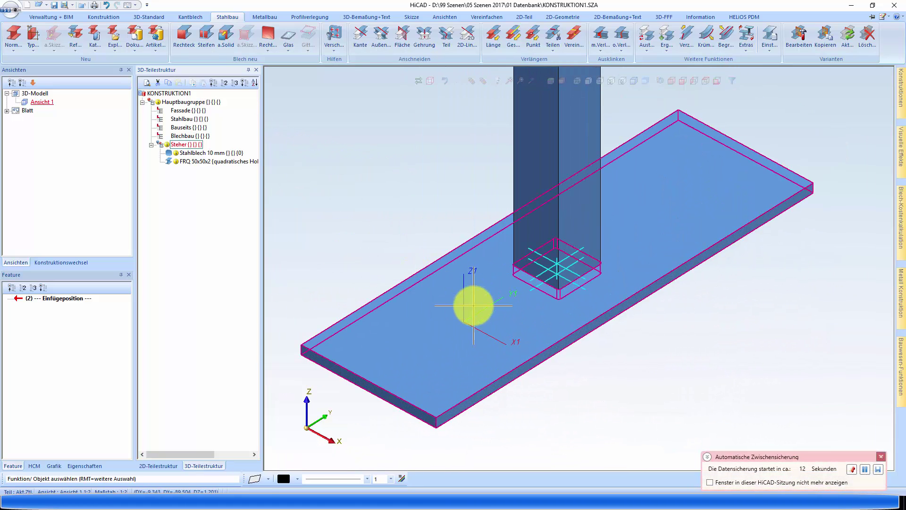
{"action": "middle_click_drag", "start_coordinate": [474, 306], "coordinate": [405, 304]}
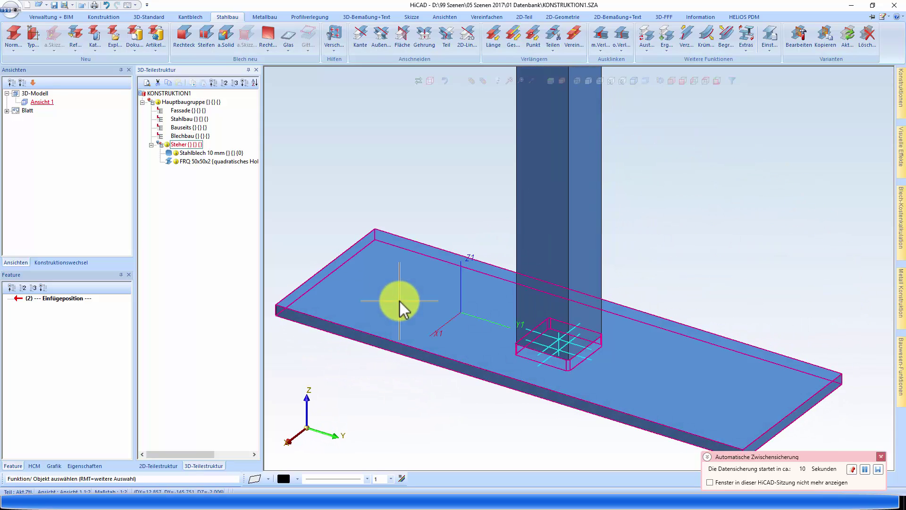
{"action": "scroll", "coordinate": [400, 293], "scroll_direction": "down", "scroll_amount": 3}
{"action": "scroll", "coordinate": [401, 293], "scroll_direction": "up", "scroll_amount": 3}
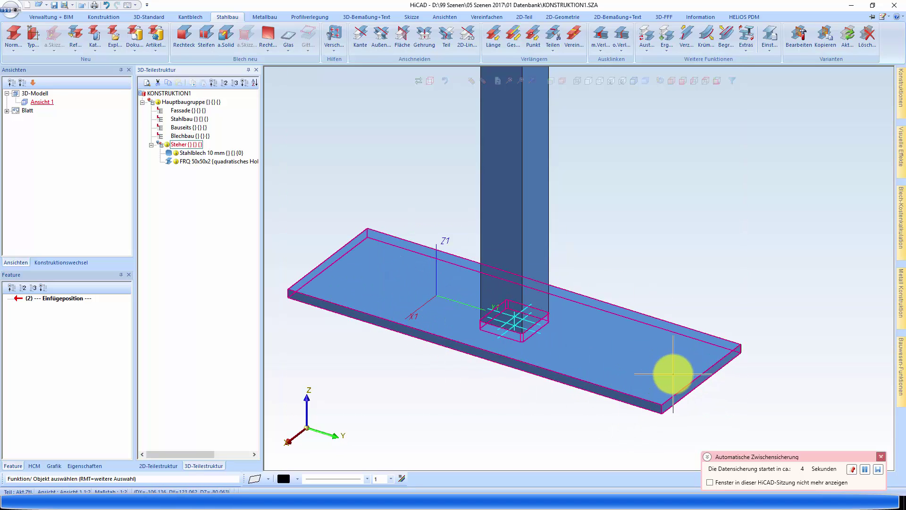
{"action": "left_click", "coordinate": [526, 296]}
{"action": "mouse_move", "coordinate": [528, 296]}
{"action": "middle_mouse_down"}
{"action": "mouse_move", "coordinate": [536, 247]}
{"action": "mouse_move", "coordinate": [581, 297]}
{"action": "mouse_move", "coordinate": [447, 343]}
{"action": "middle_mouse_up"}
{"action": "scroll", "coordinate": [447, 343], "scroll_direction": "up", "scroll_amount": 3}
{"action": "middle_click_drag", "start_coordinate": [530, 421], "coordinate": [497, 246]}
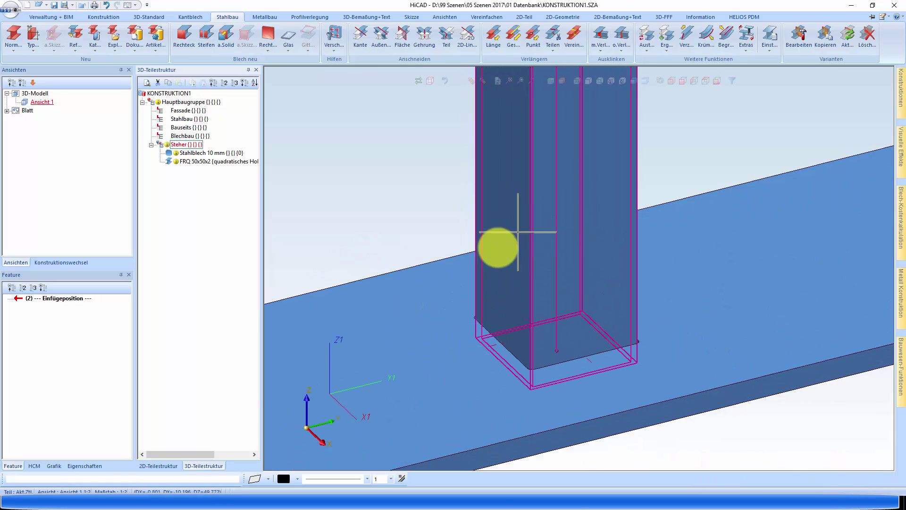
{"action": "scroll", "coordinate": [678, 435], "scroll_direction": "up", "scroll_amount": 1}
{"action": "scroll", "coordinate": [678, 436], "scroll_direction": "down", "scroll_amount": 5}
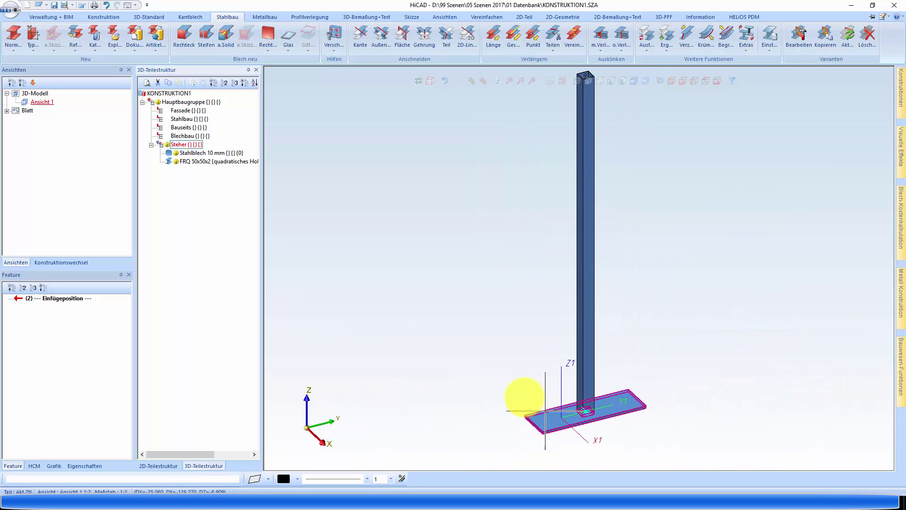
Resize via variables: a_breite 100, a_laenge 110, c_laenge_steher 500.
{"action": "right_click", "coordinate": [67, 372]}
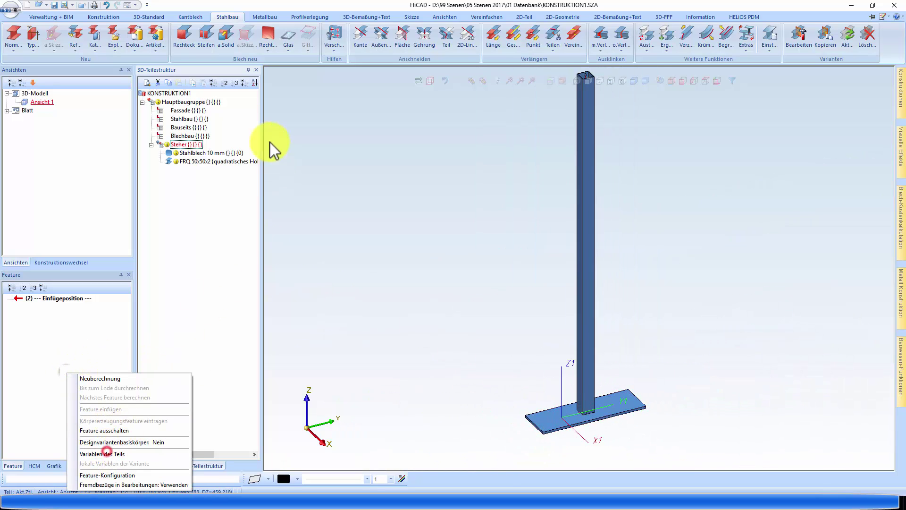
{"action": "left_click", "coordinate": [126, 455]}
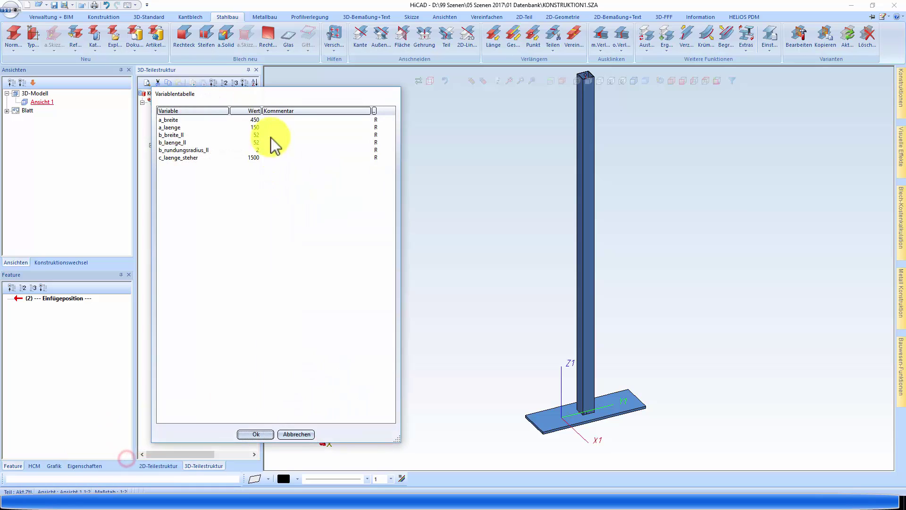
{"action": "left_click", "coordinate": [249, 120]}
{"action": "type", "text": "0"}
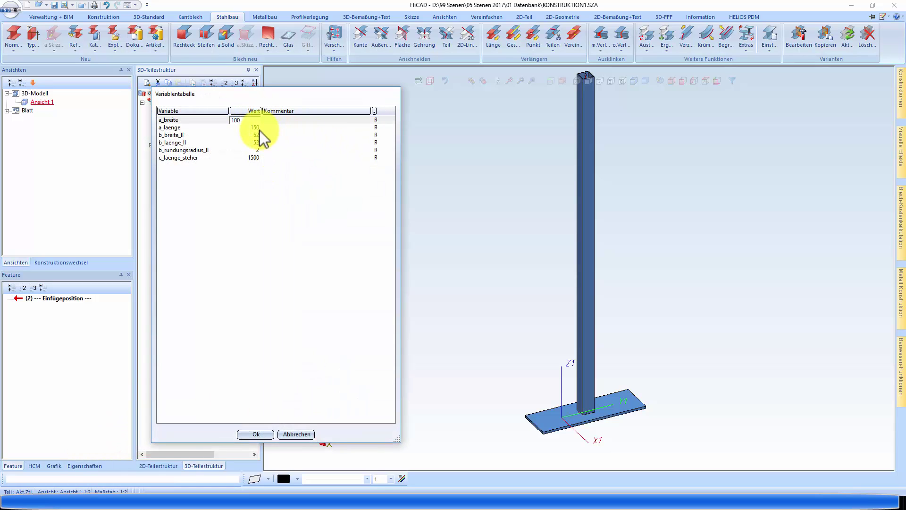
{"action": "left_click", "coordinate": [260, 127]}
{"action": "type", "text": "110"}
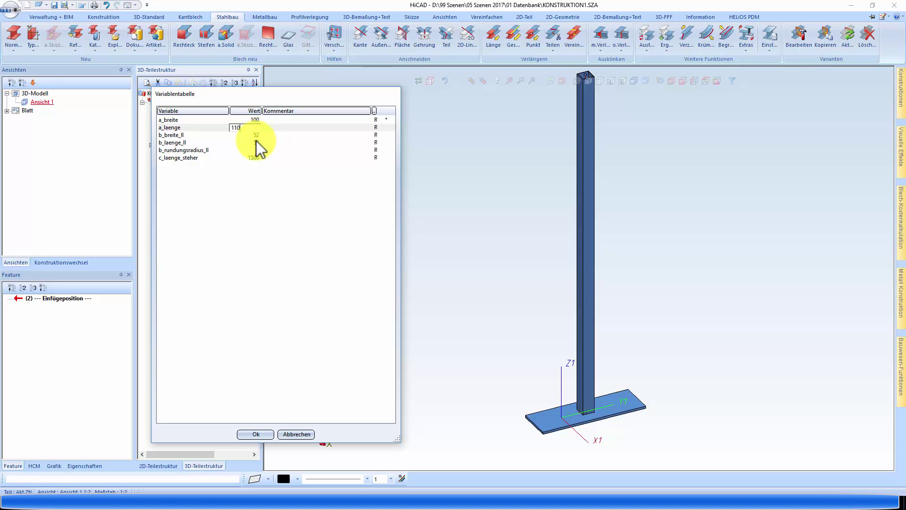
{"action": "left_click", "coordinate": [250, 158]}
{"action": "type", "text": "0"}
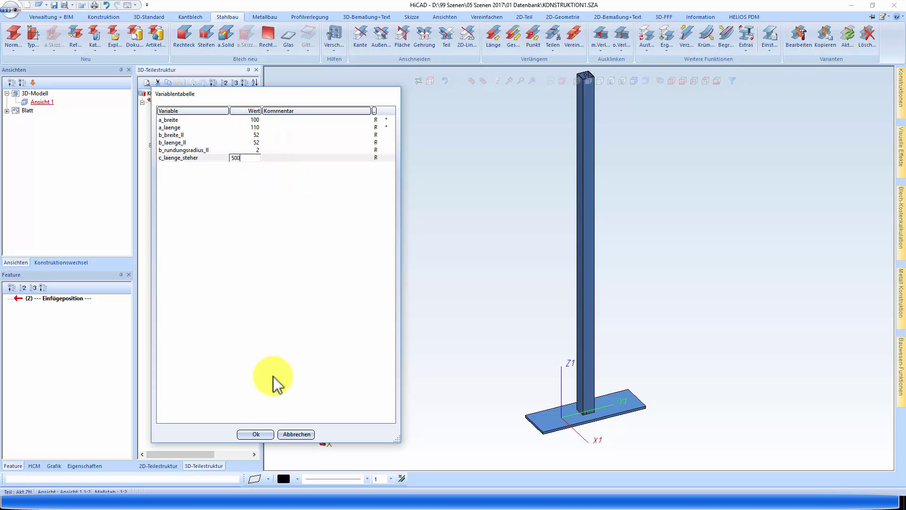
{"action": "left_click", "coordinate": [259, 434]}
{"action": "scroll", "coordinate": [566, 453], "scroll_direction": "up", "scroll_amount": 2}
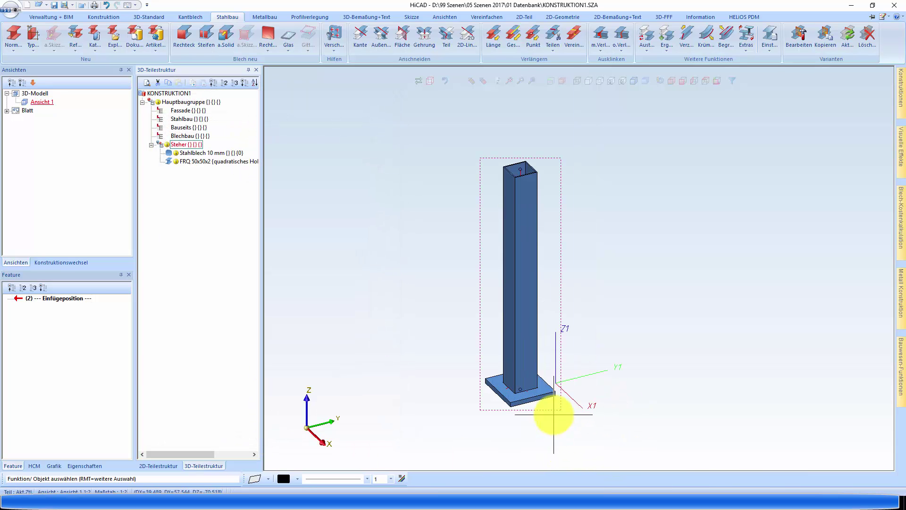